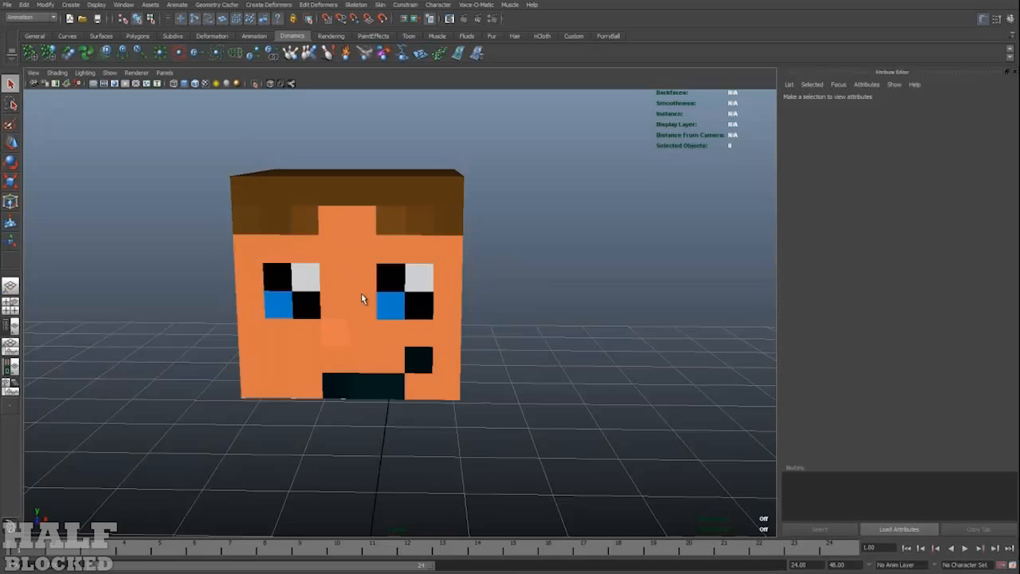
Step: Select the character's head cube and look over its side and front faces
{"action": "middle_click_drag", "start_coordinate": [364, 295], "coordinate": [383, 318], "text": "alt"}
{"action": "scroll", "coordinate": [381, 321], "scroll_direction": "up", "scroll_amount": 5}
{"action": "left_click_drag", "start_coordinate": [380, 317], "coordinate": [276, 310], "text": "alt"}
{"action": "middle_click_drag", "start_coordinate": [275, 310], "coordinate": [358, 323], "text": "alt"}
{"action": "left_click", "coordinate": [335, 312]}
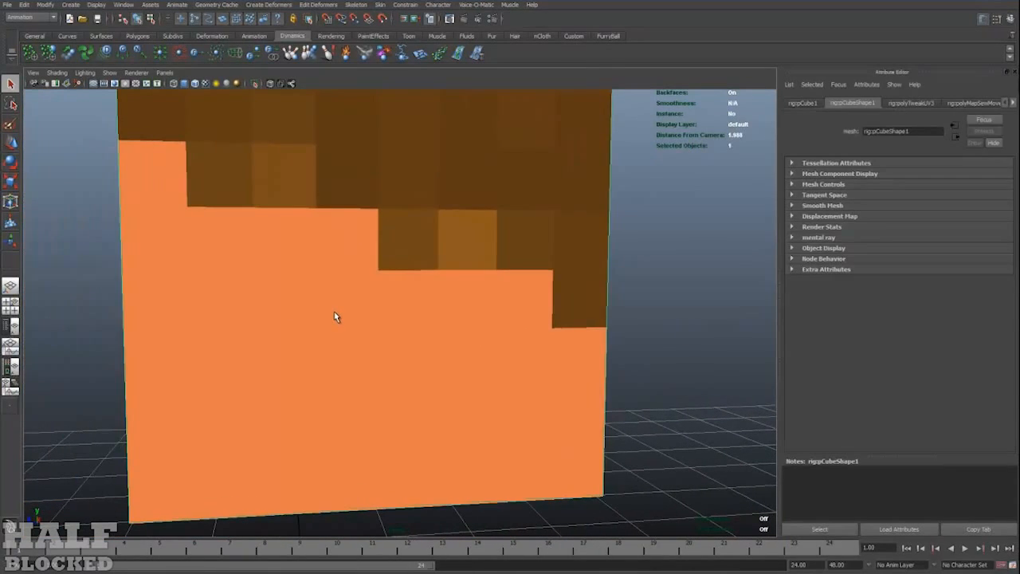
{"action": "scroll", "coordinate": [337, 316], "scroll_direction": "down", "scroll_amount": 3}
{"action": "left_click_drag", "start_coordinate": [337, 316], "coordinate": [398, 304], "text": "alt"}
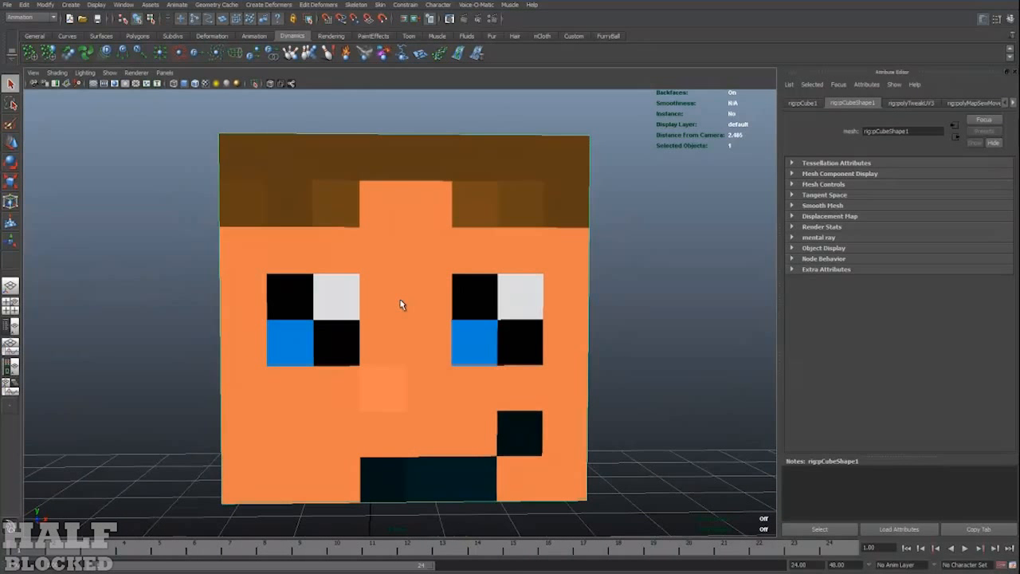
{"action": "scroll", "coordinate": [401, 304], "scroll_direction": "up", "scroll_amount": 2}
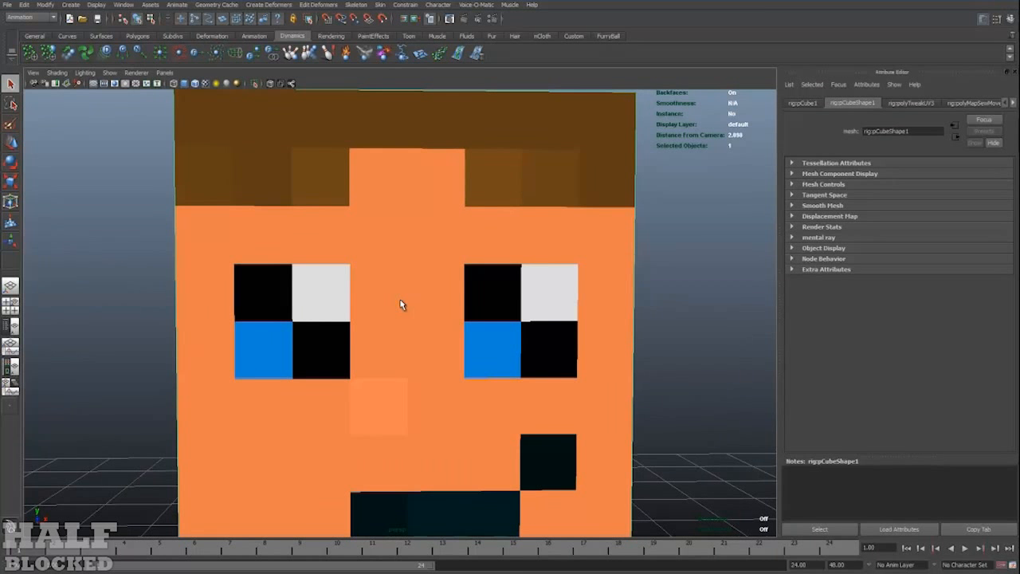
Step: Display the head with its texture in the front view and frame the face up close
{"action": "key", "text": "space"}
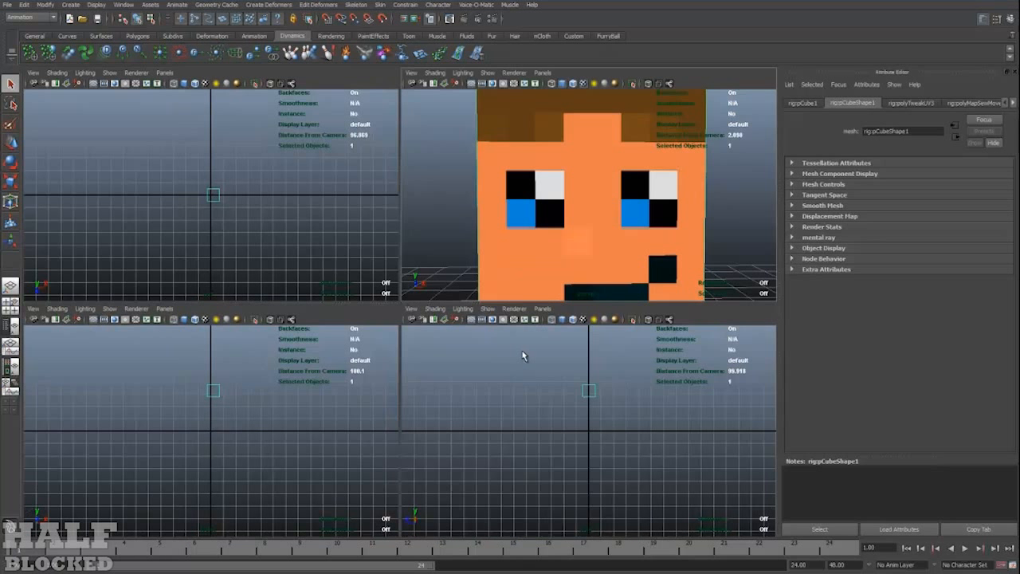
{"action": "key", "text": "5"}
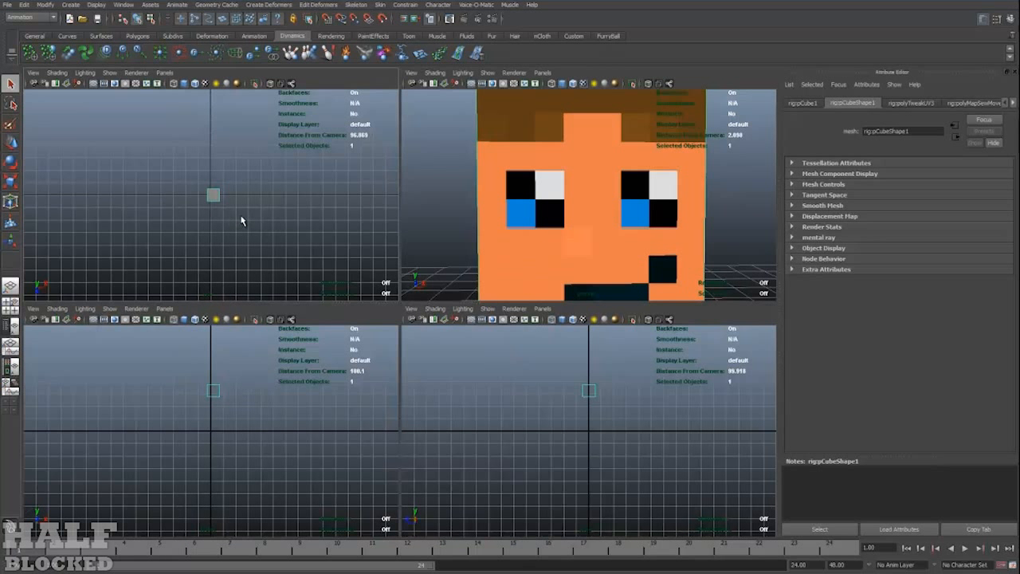
{"action": "key", "text": "5"}
{"action": "key", "text": "6"}
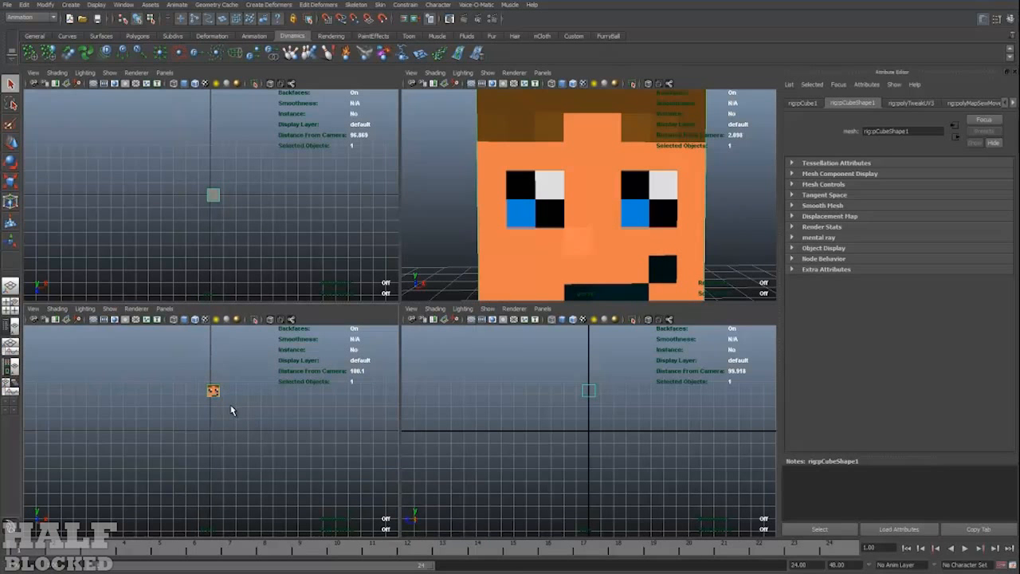
{"action": "key", "text": "space"}
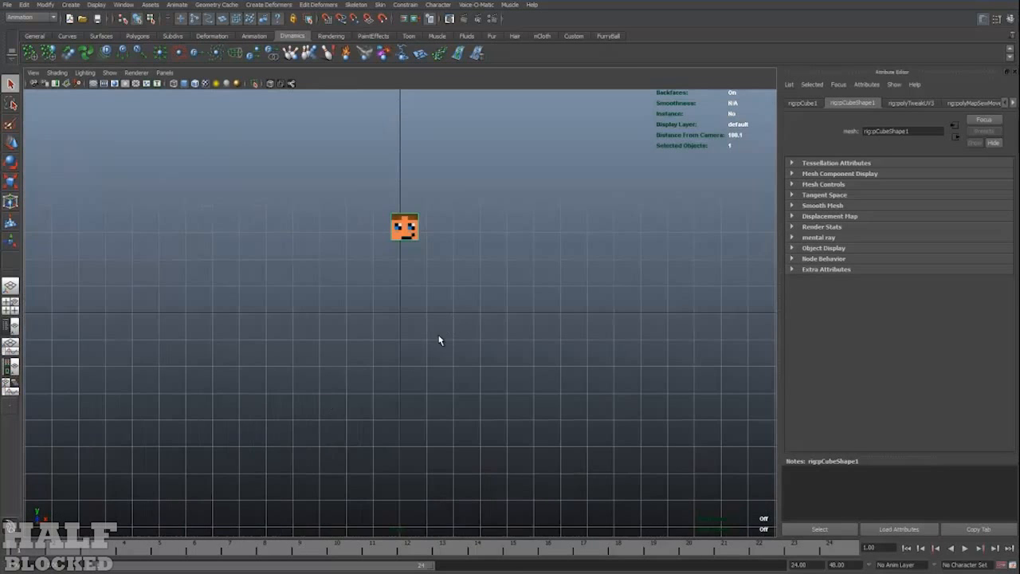
{"action": "middle_click_drag", "start_coordinate": [438, 340], "coordinate": [421, 398], "text": "alt"}
{"action": "scroll", "coordinate": [397, 376], "scroll_direction": "up", "scroll_amount": 4}
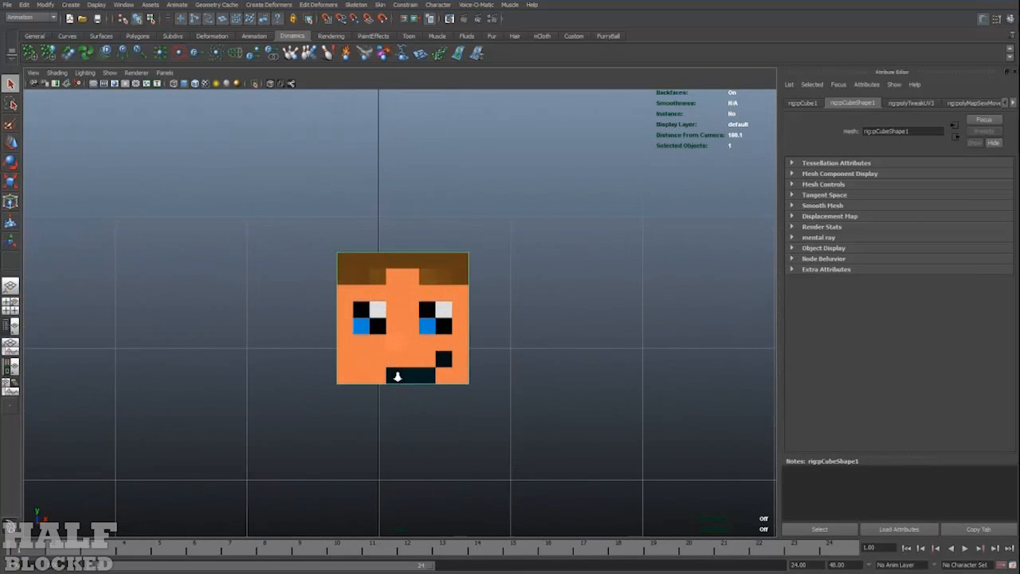
{"action": "scroll", "coordinate": [401, 377], "scroll_direction": "up", "scroll_amount": 8}
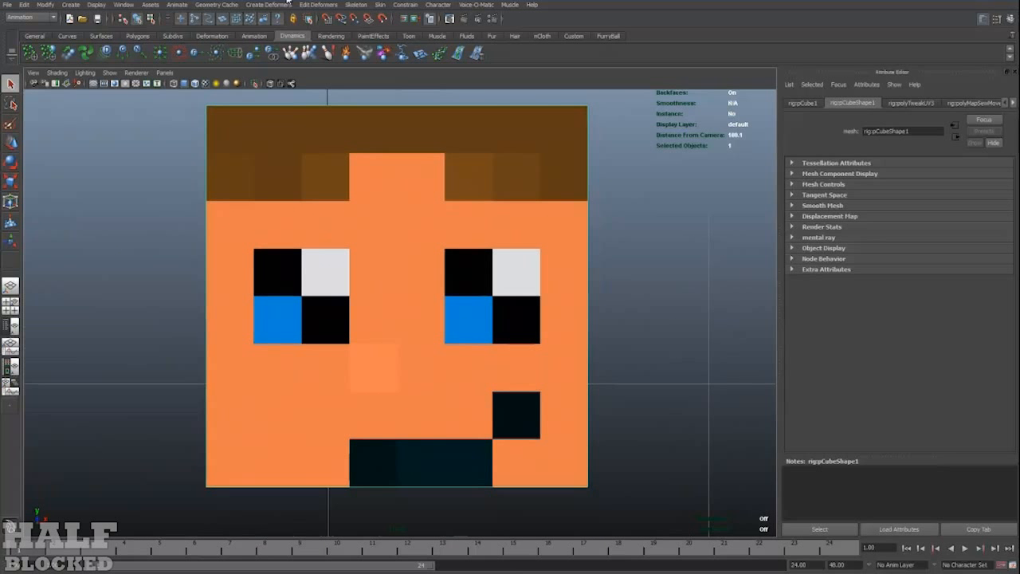
Step: With the polygon Cut Faces Tool, cut the head horizontally along the top edge of the eyes, redoing the first cut for accuracy
{"action": "left_click", "coordinate": [32, 16]}
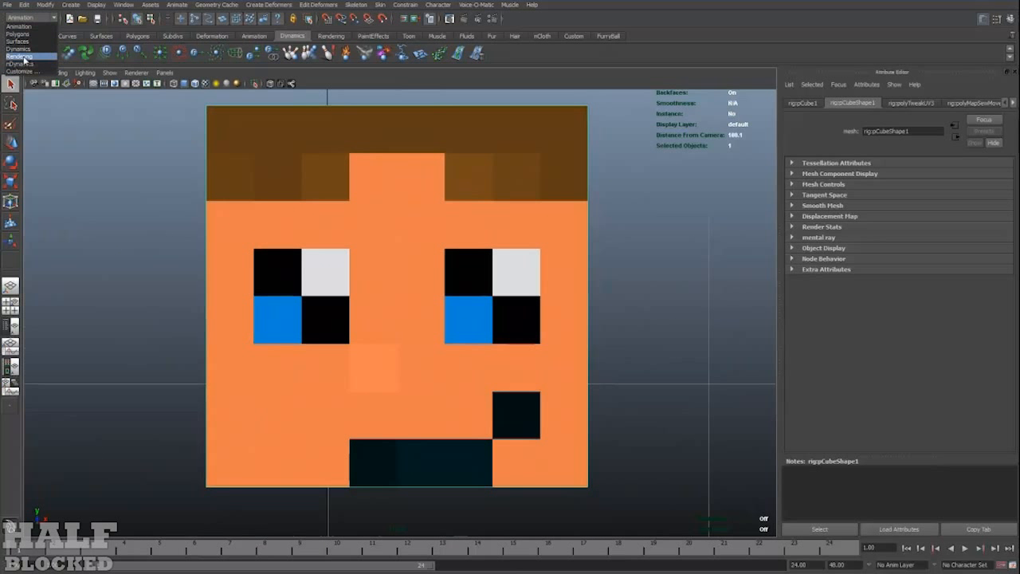
{"action": "left_click", "coordinate": [18, 35]}
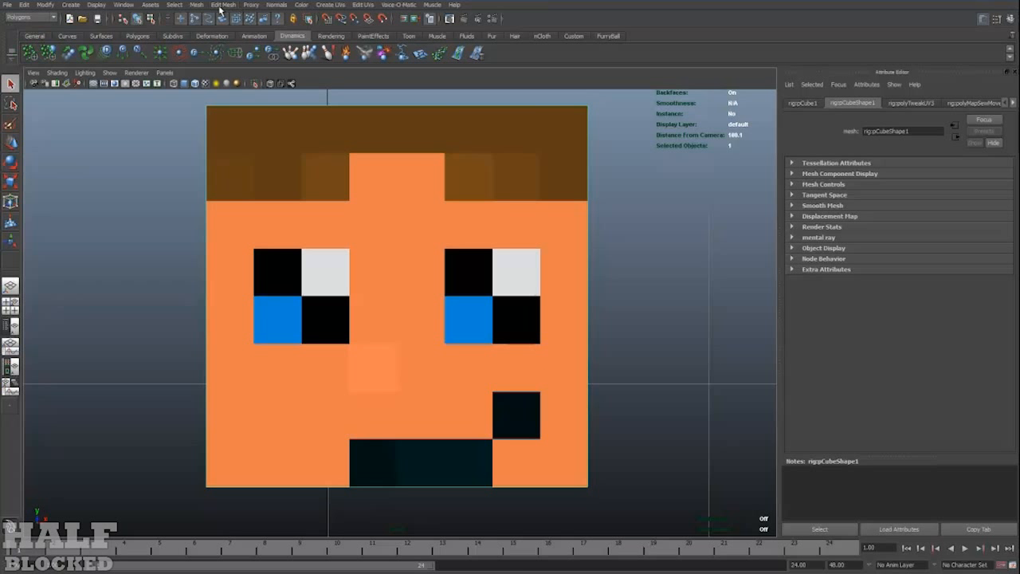
{"action": "left_click", "coordinate": [222, 5]}
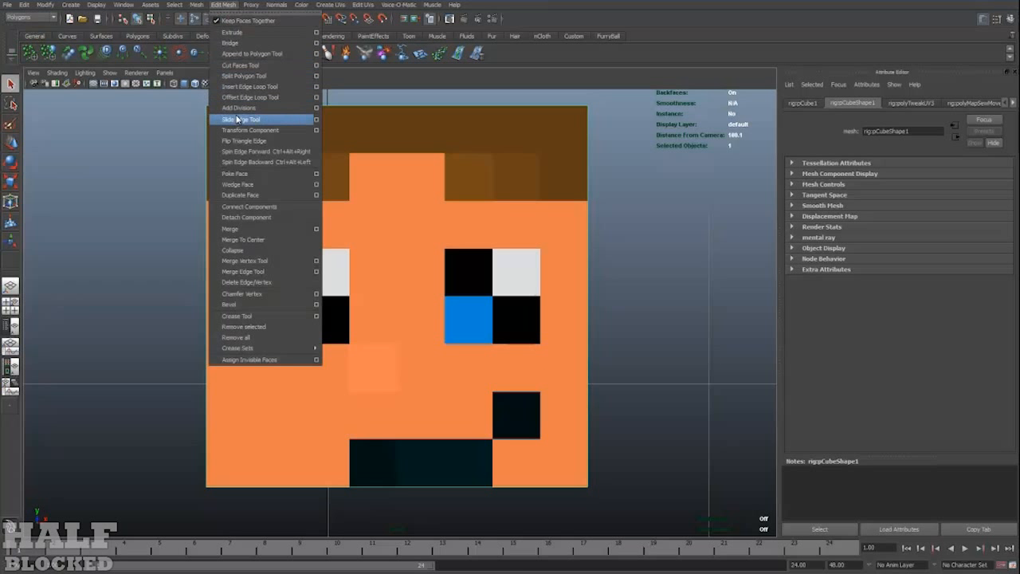
{"action": "left_click", "coordinate": [254, 66]}
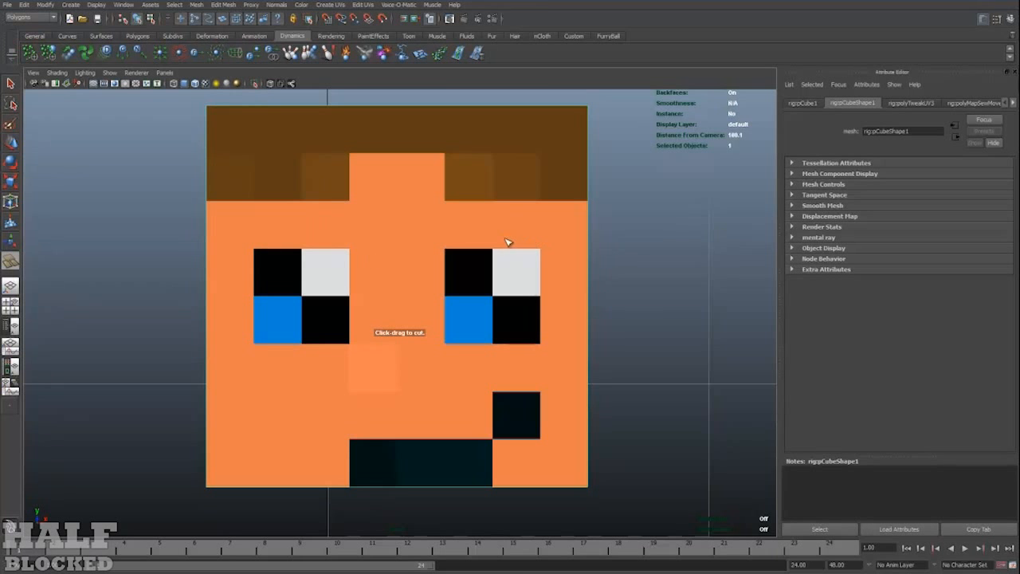
{"action": "scroll", "coordinate": [507, 242], "scroll_direction": "up", "scroll_amount": 8}
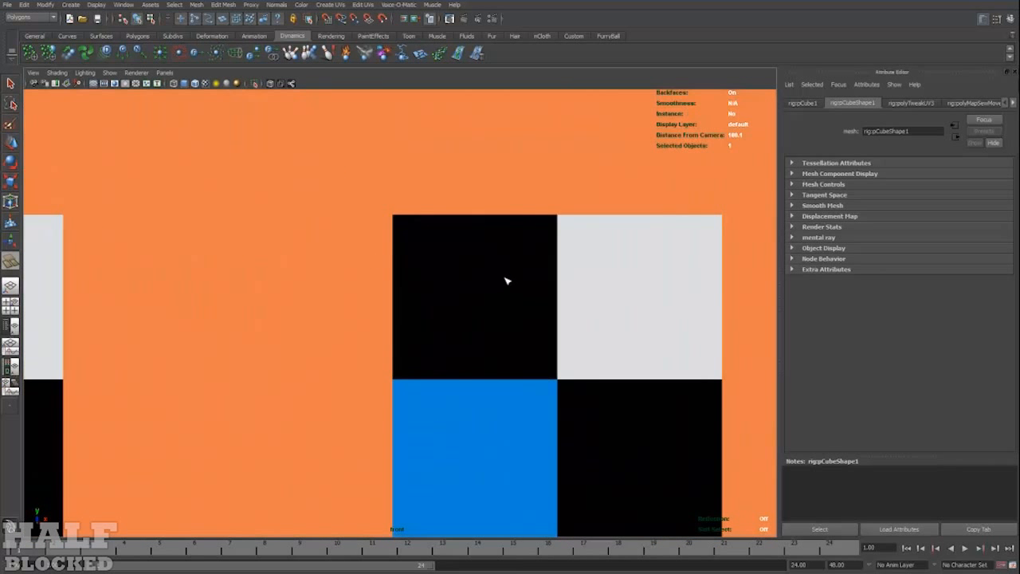
{"action": "middle_click_drag", "start_coordinate": [506, 280], "coordinate": [412, 300], "text": "alt"}
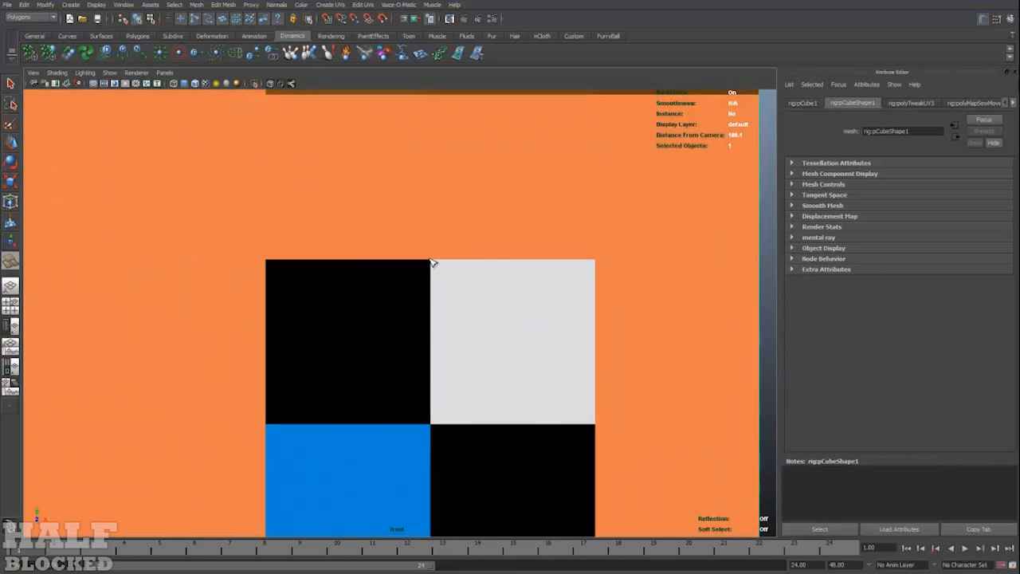
{"action": "left_click_drag", "start_coordinate": [433, 262], "coordinate": [451, 263]}
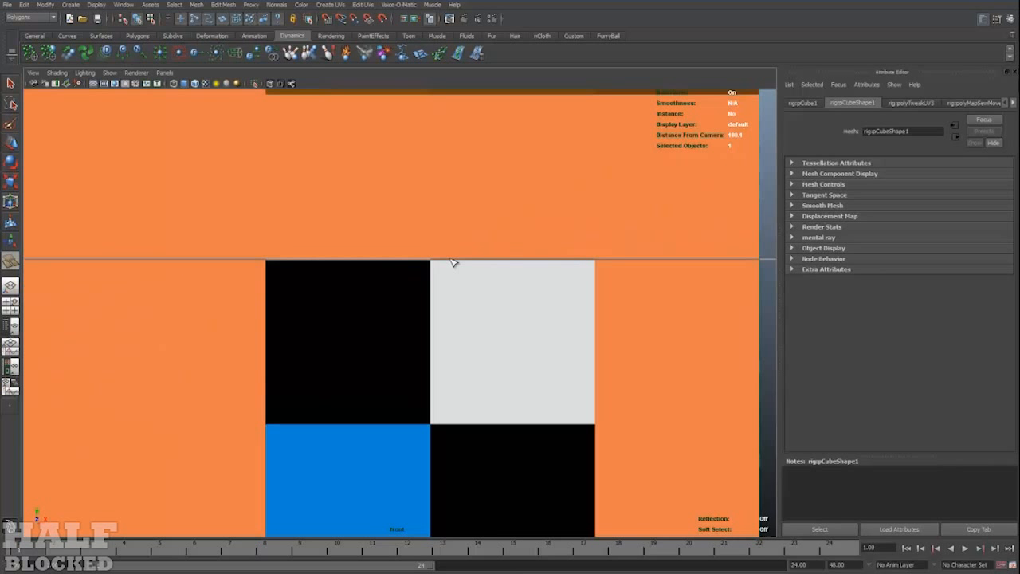
{"action": "key", "text": "ctrl+z"}
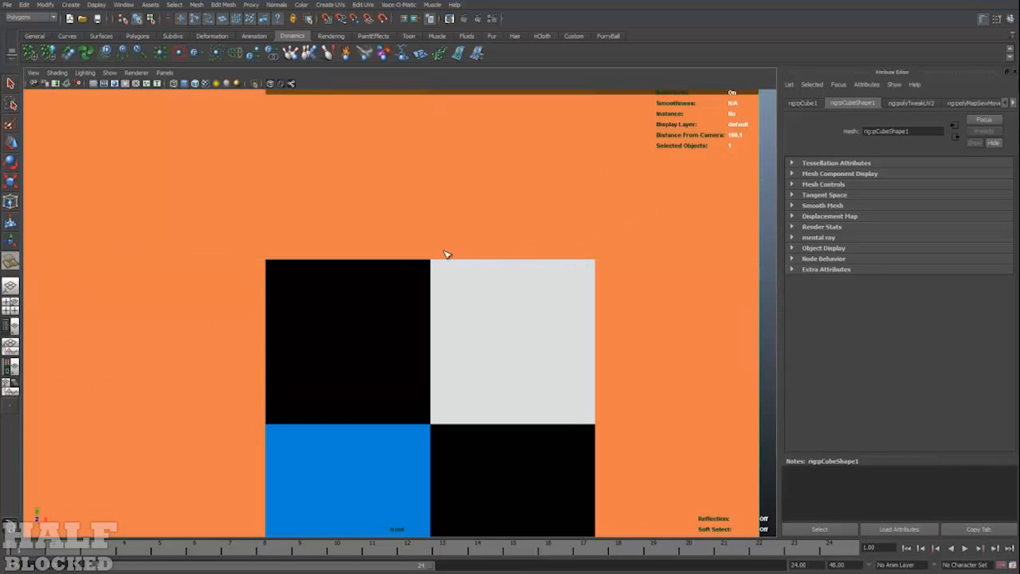
{"action": "left_click_drag", "start_coordinate": [435, 259], "coordinate": [443, 260]}
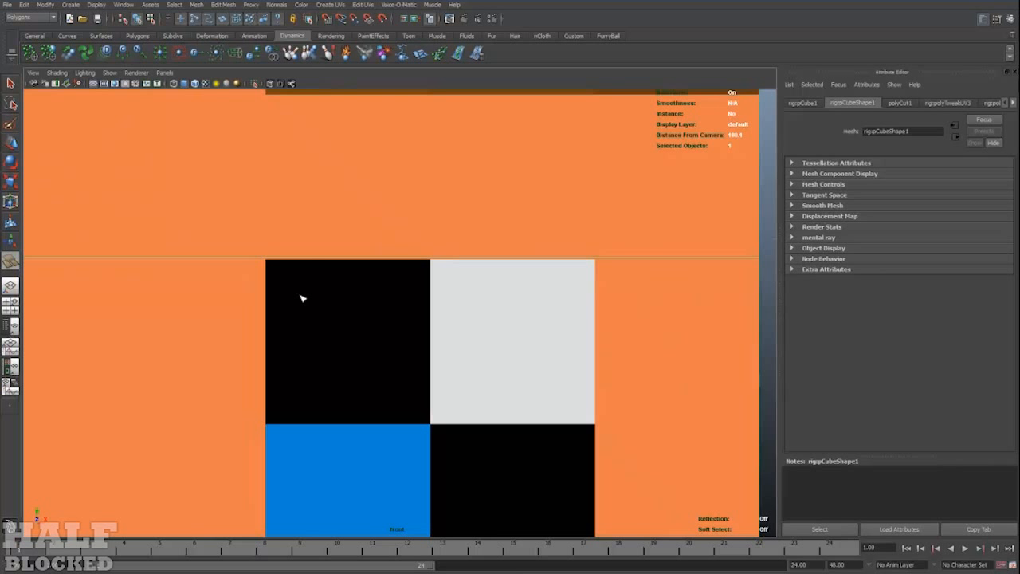
Step: Cut the head vertically along both sides of the right-hand eye and horizontally along the bottom edge of the eyes
{"action": "key", "text": "f"}
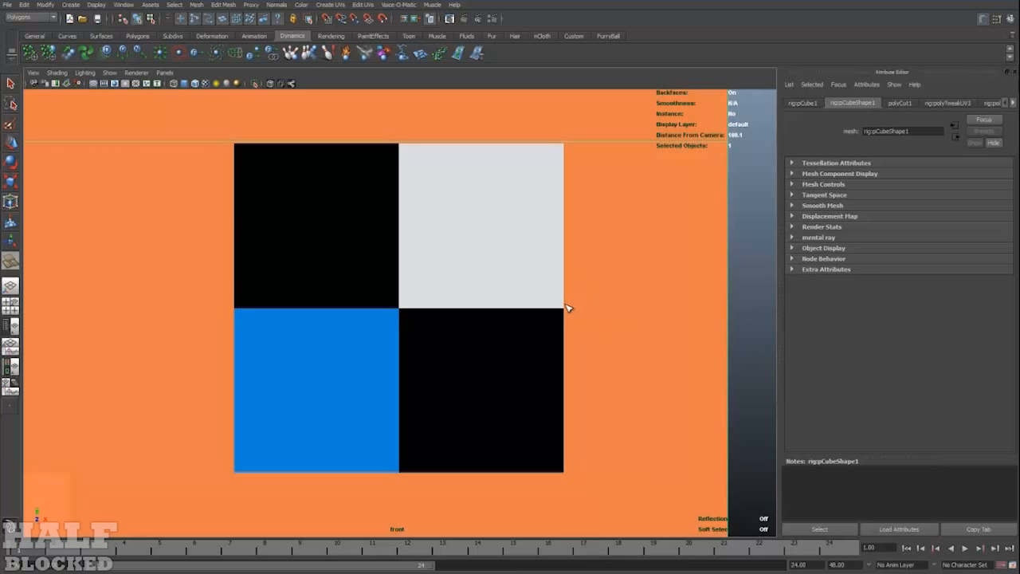
{"action": "left_click_drag", "start_coordinate": [567, 308], "coordinate": [568, 311]}
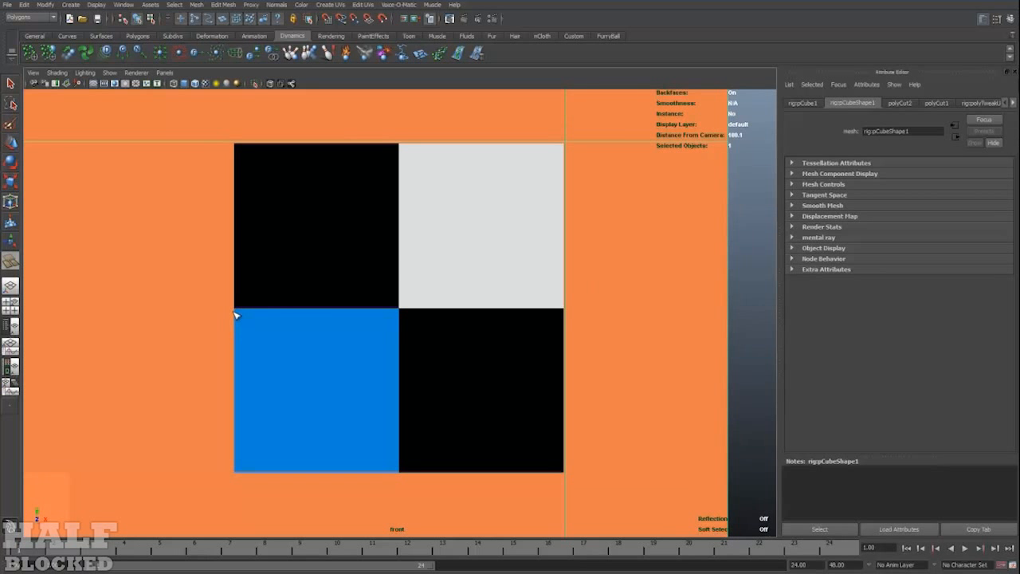
{"action": "left_click_drag", "start_coordinate": [234, 315], "coordinate": [235, 318]}
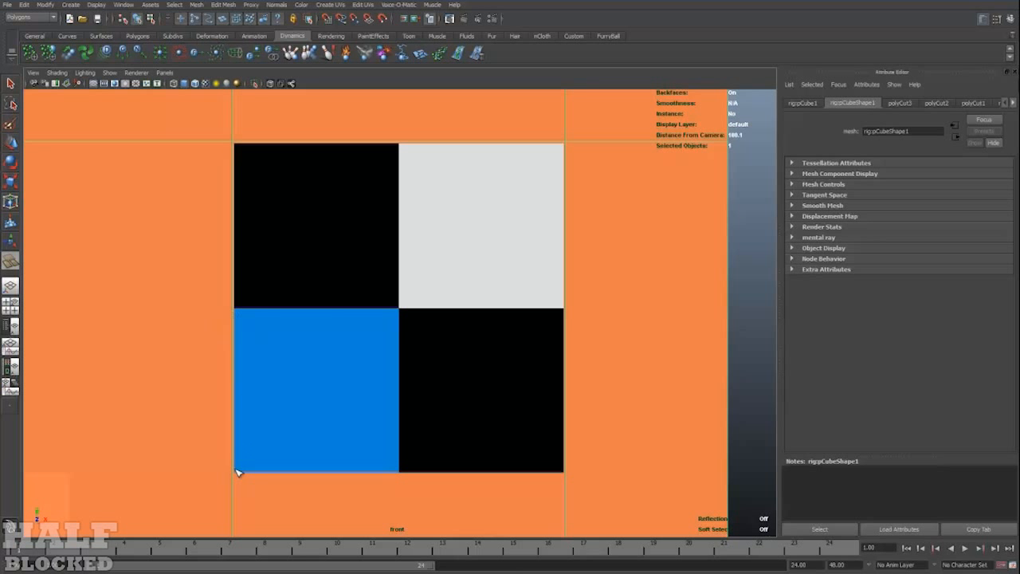
{"action": "mouse_move", "coordinate": [404, 477]}
{"action": "left_mouse_down"}
{"action": "mouse_move", "coordinate": [416, 478]}
{"action": "mouse_move", "coordinate": [398, 474]}
{"action": "mouse_move", "coordinate": [405, 478]}
{"action": "left_mouse_up"}
{"action": "key", "text": "z"}
{"action": "key", "text": "z"}
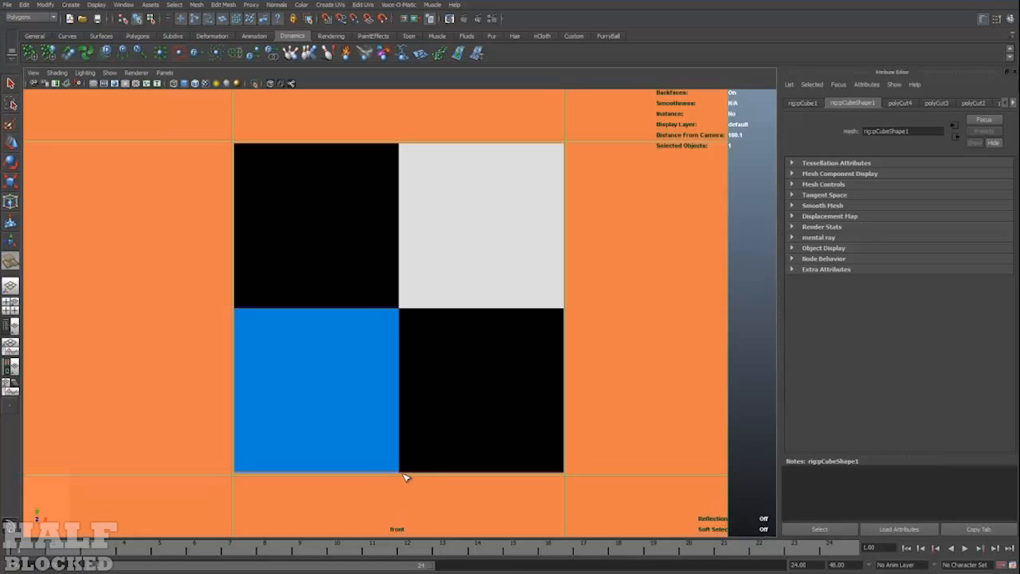
Step: Cut the head vertically along both sides of the left-hand eye
{"action": "middle_click_drag", "start_coordinate": [137, 337], "coordinate": [193, 333], "text": "alt"}
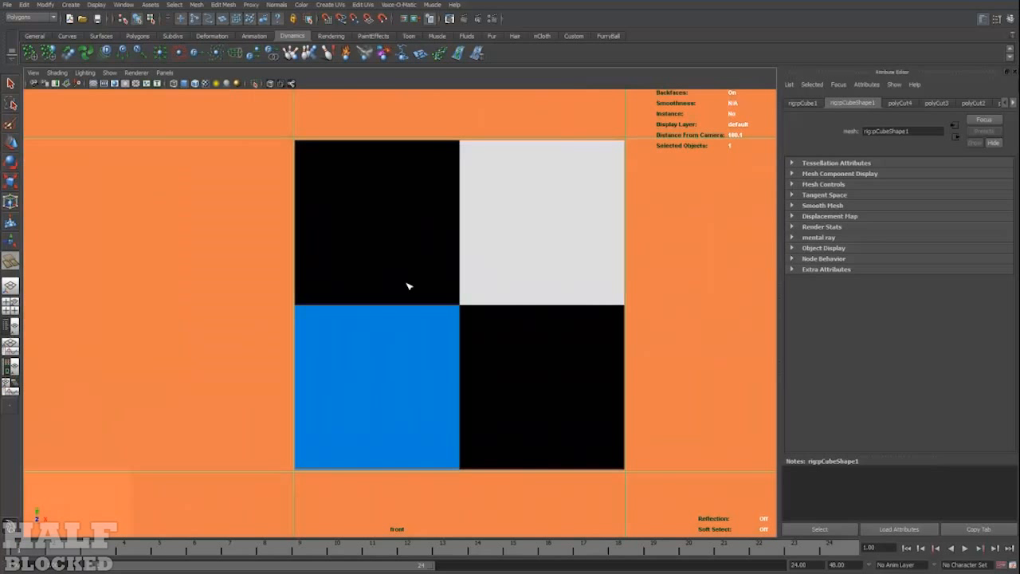
{"action": "middle_click_drag", "start_coordinate": [407, 285], "coordinate": [463, 372], "text": "alt"}
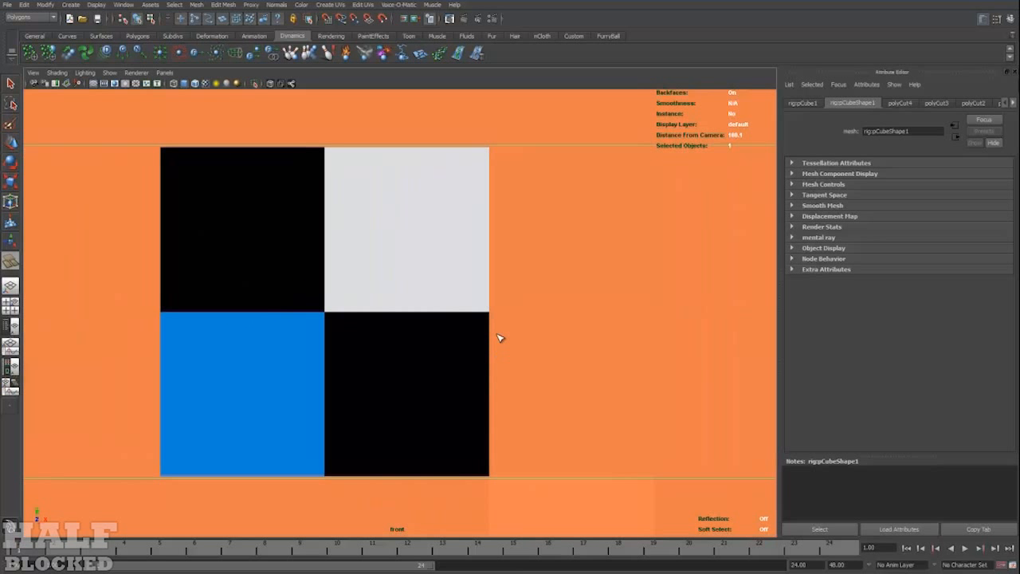
{"action": "left_click_drag", "start_coordinate": [493, 328], "coordinate": [493, 334]}
{"action": "key", "text": "f"}
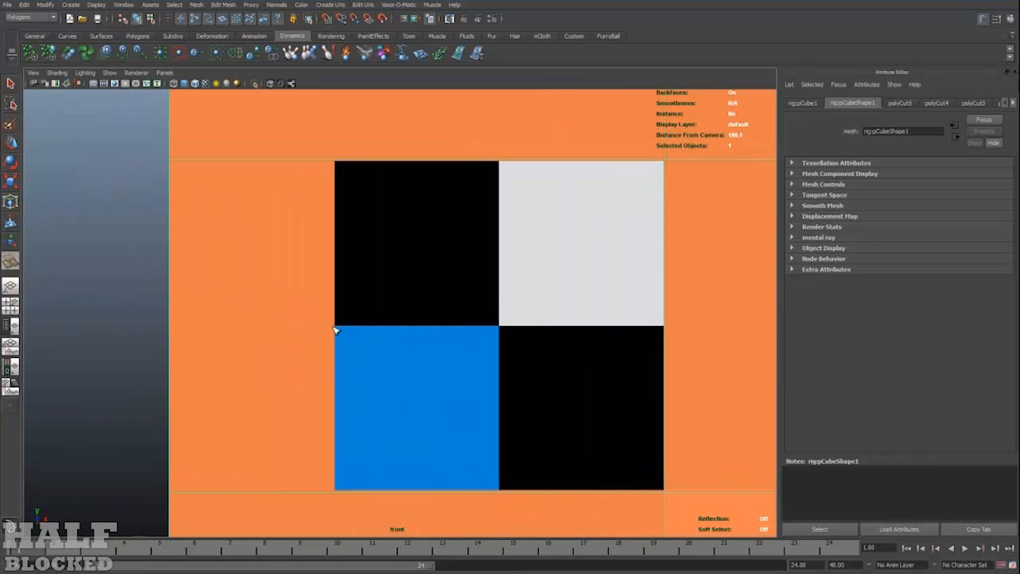
{"action": "left_click_drag", "start_coordinate": [335, 327], "coordinate": [335, 338]}
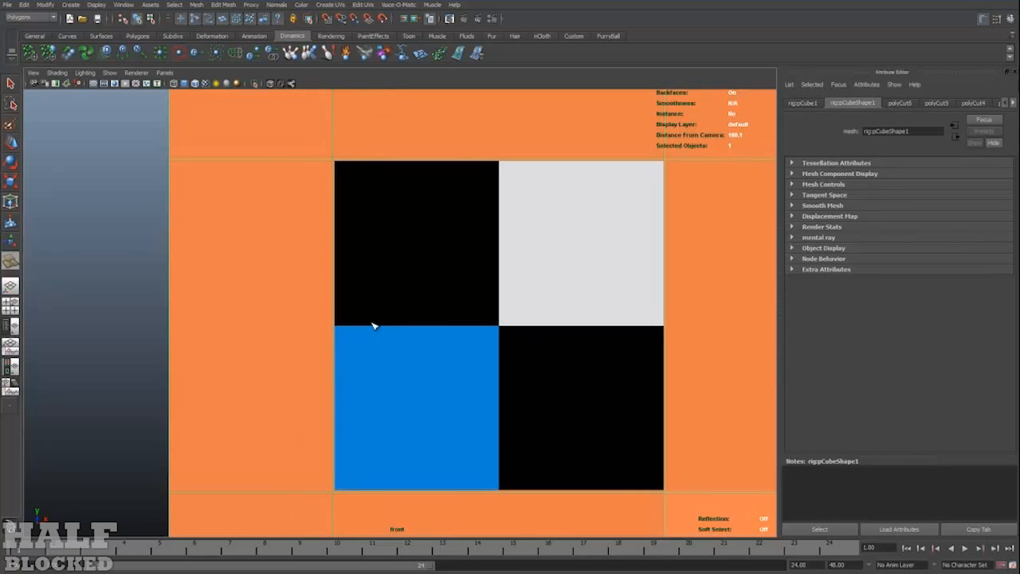
{"action": "scroll", "coordinate": [374, 327], "scroll_direction": "down", "scroll_amount": 5}
{"action": "scroll", "coordinate": [388, 330], "scroll_direction": "up", "scroll_amount": 5}
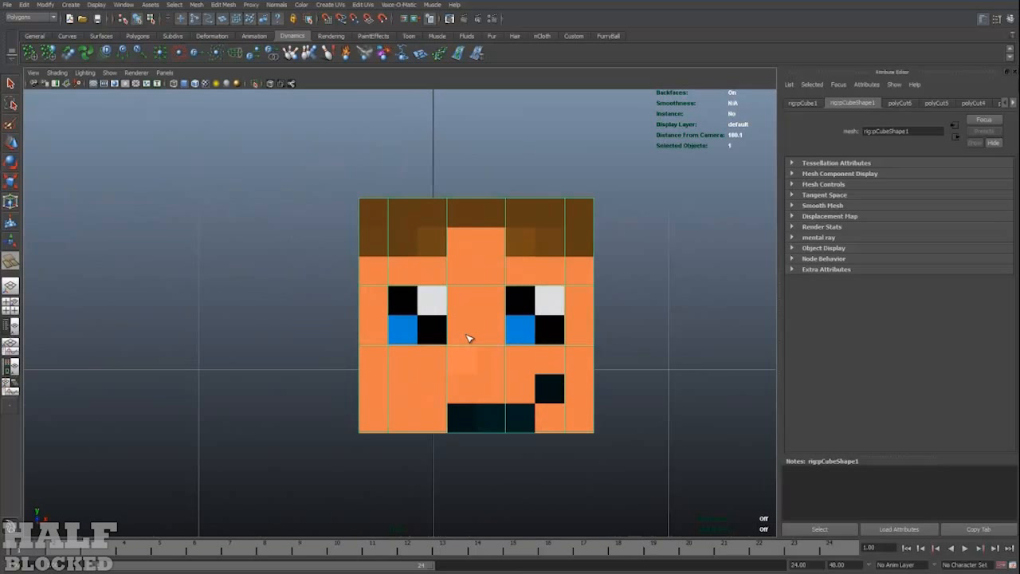
Step: Return to the perspective view of the head and switch the mesh to edge selection
{"action": "key", "text": "space"}
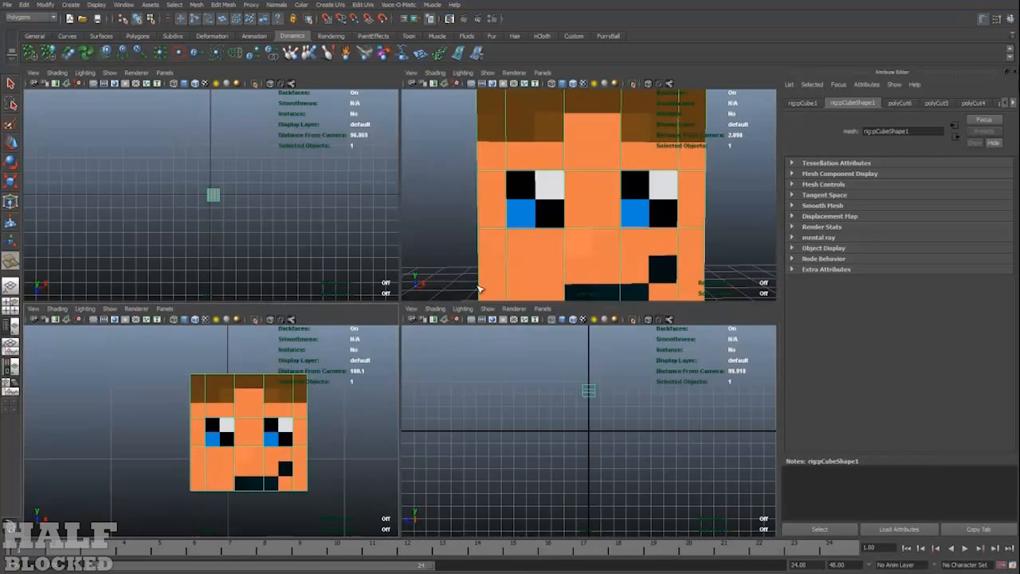
{"action": "key", "text": "space"}
{"action": "left_click_drag", "start_coordinate": [560, 282], "coordinate": [220, 305], "text": "alt"}
{"action": "scroll", "coordinate": [464, 317], "scroll_direction": "down", "scroll_amount": 5}
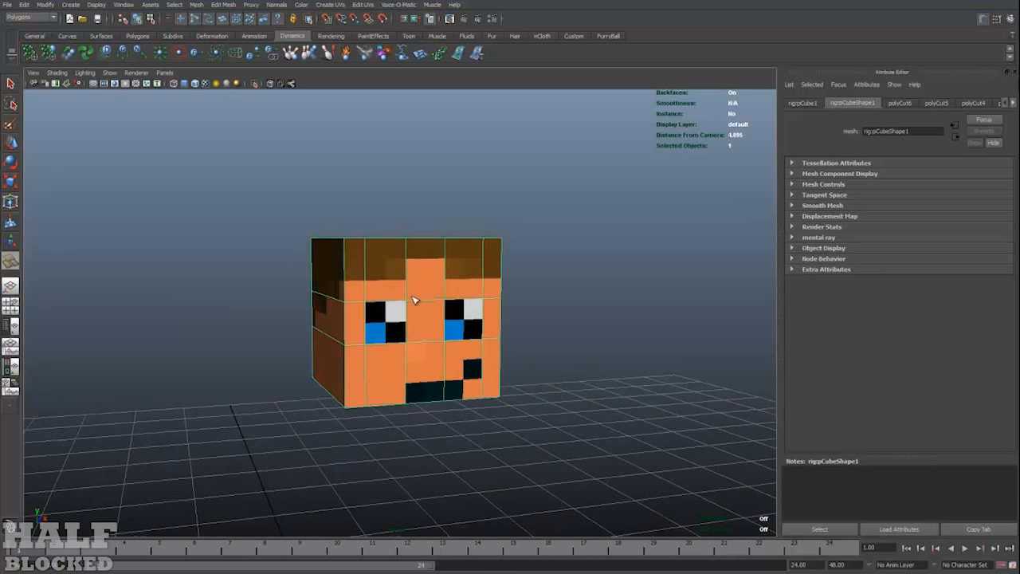
{"action": "left_click_drag", "start_coordinate": [413, 300], "coordinate": [398, 294], "text": "alt"}
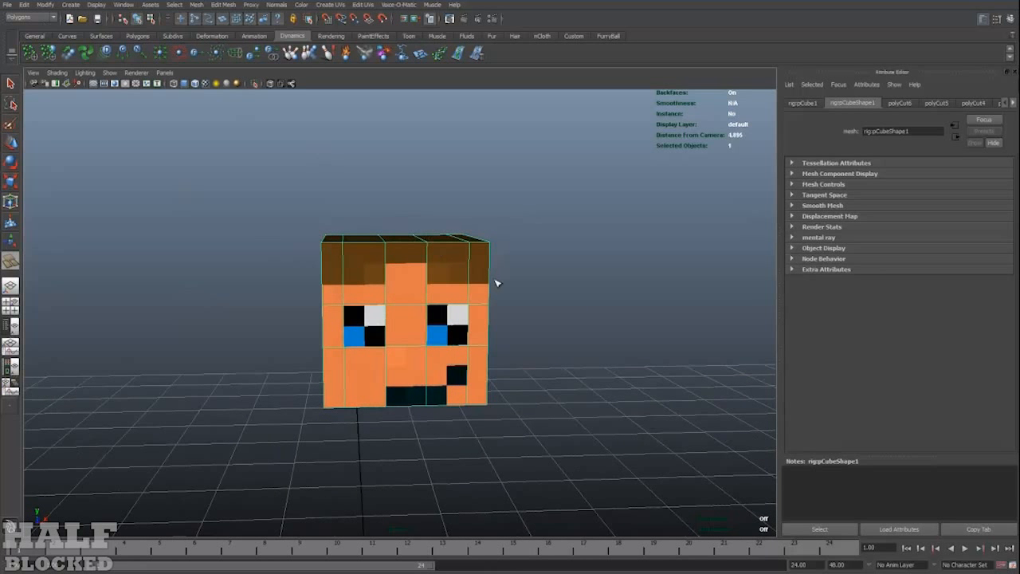
{"action": "right_click_drag", "start_coordinate": [618, 297], "coordinate": [620, 271]}
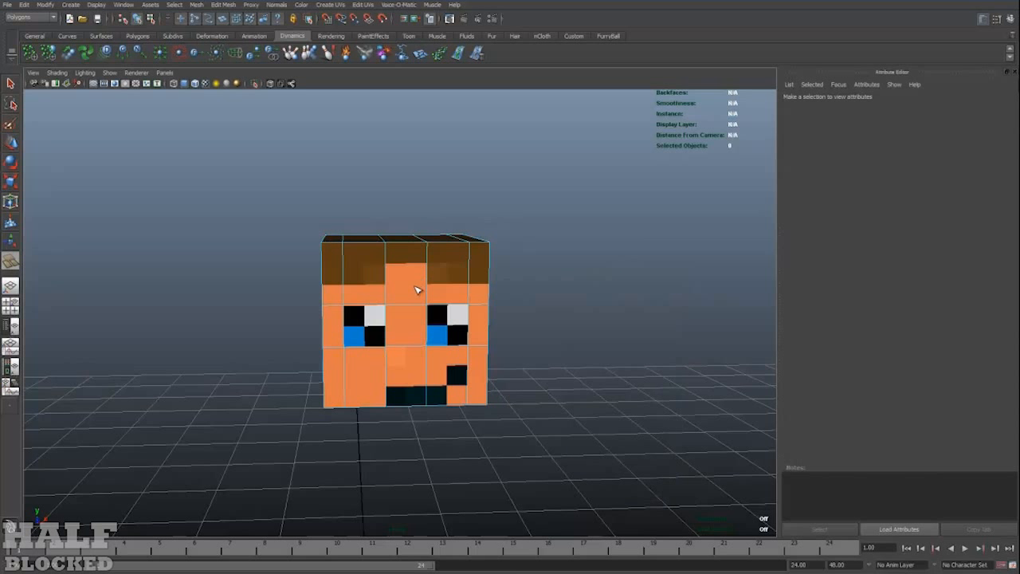
Step: Delete the four vertical cut edges above the eyes on the front face
{"action": "left_click_drag", "start_coordinate": [419, 290], "coordinate": [446, 276], "text": "alt"}
{"action": "left_click", "coordinate": [445, 278]}
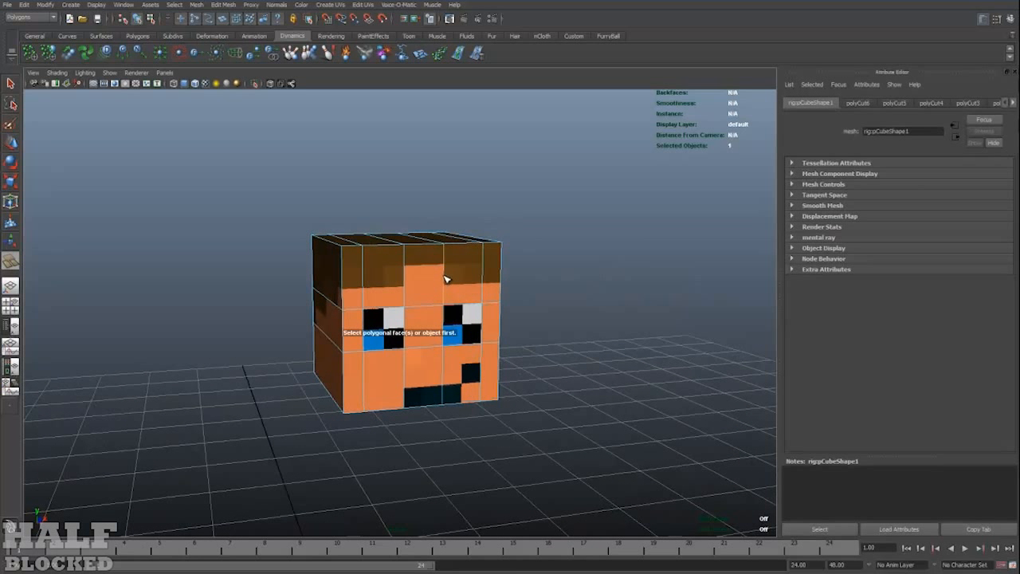
{"action": "left_click", "coordinate": [479, 278]}
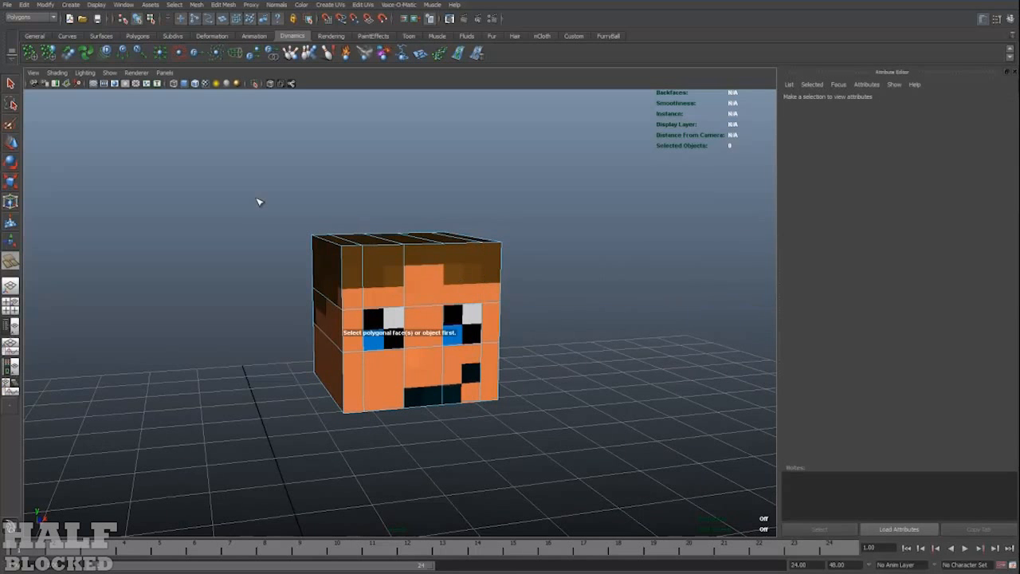
{"action": "left_click", "coordinate": [404, 285]}
{"action": "key", "text": "Delete"}
{"action": "left_click", "coordinate": [363, 290]}
{"action": "key", "text": "Delete"}
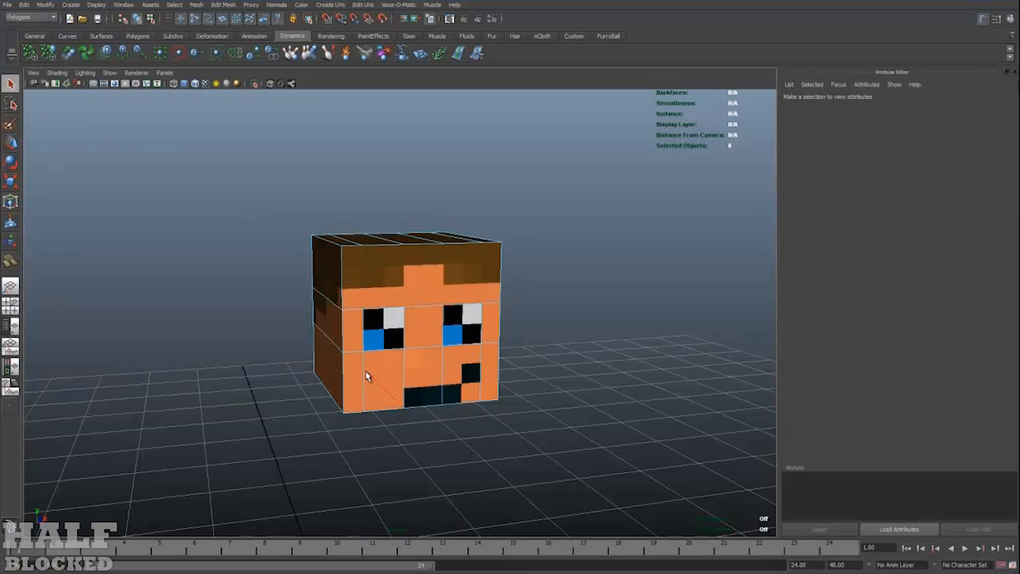
Step: Delete the four vertical cut edges below the eyes on the front face of the head
{"action": "left_click", "coordinate": [365, 375]}
{"action": "key", "text": "Delete"}
{"action": "left_click", "coordinate": [404, 370]}
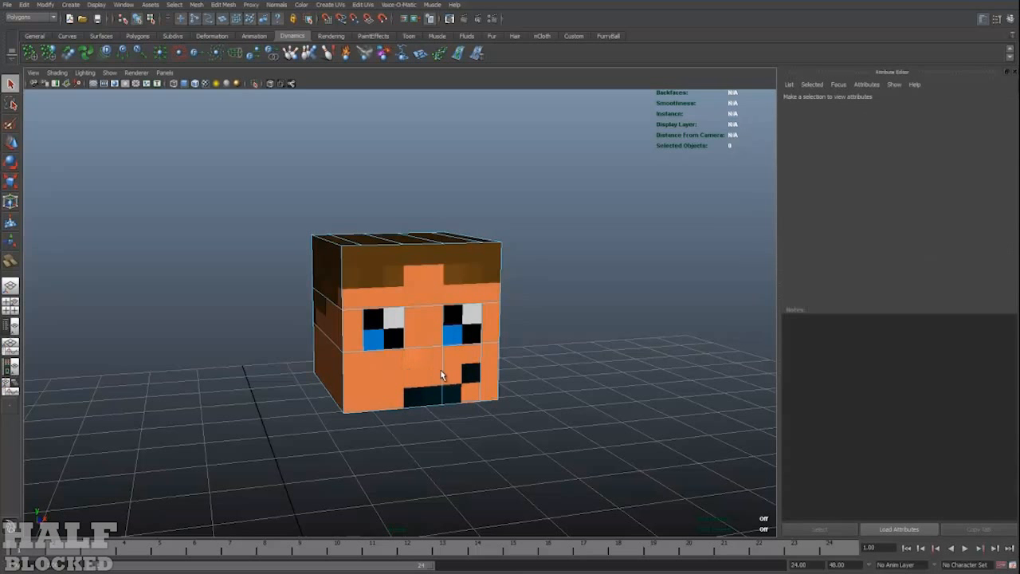
{"action": "key", "text": "Delete"}
{"action": "left_click", "coordinate": [480, 367]}
{"action": "key", "text": "Delete"}
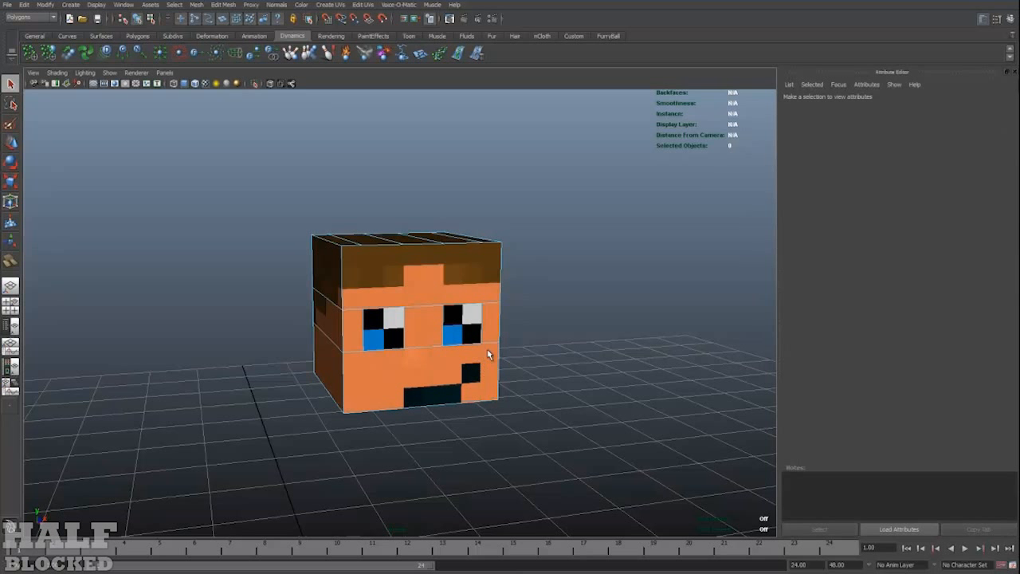
Step: Delete the horizontal cut edges on the head's side face next to the right-hand eye
{"action": "left_click_drag", "start_coordinate": [526, 353], "coordinate": [404, 314], "text": "alt"}
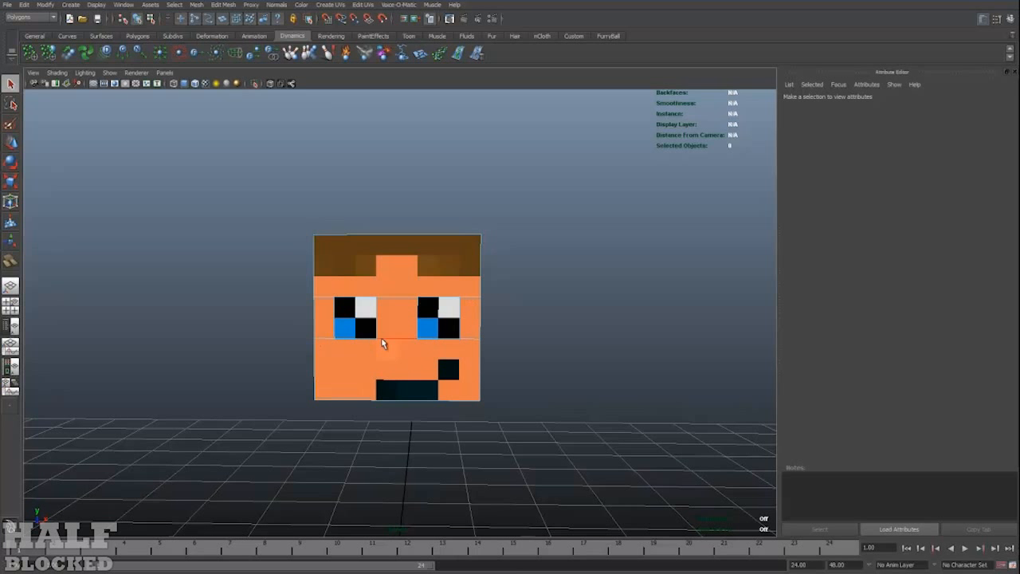
{"action": "left_click_drag", "start_coordinate": [319, 312], "coordinate": [514, 315], "text": "alt"}
{"action": "left_click", "coordinate": [515, 375]}
{"action": "key", "text": "Delete"}
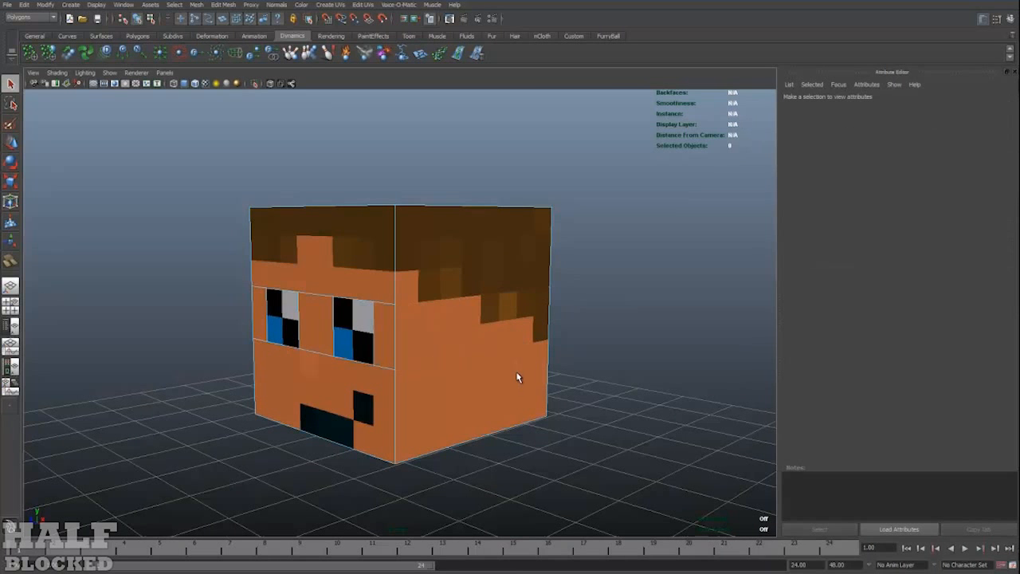
Step: Delete the vertical and horizontal cut edges on the back face of the head
{"action": "left_click_drag", "start_coordinate": [586, 355], "coordinate": [375, 344], "text": "alt"}
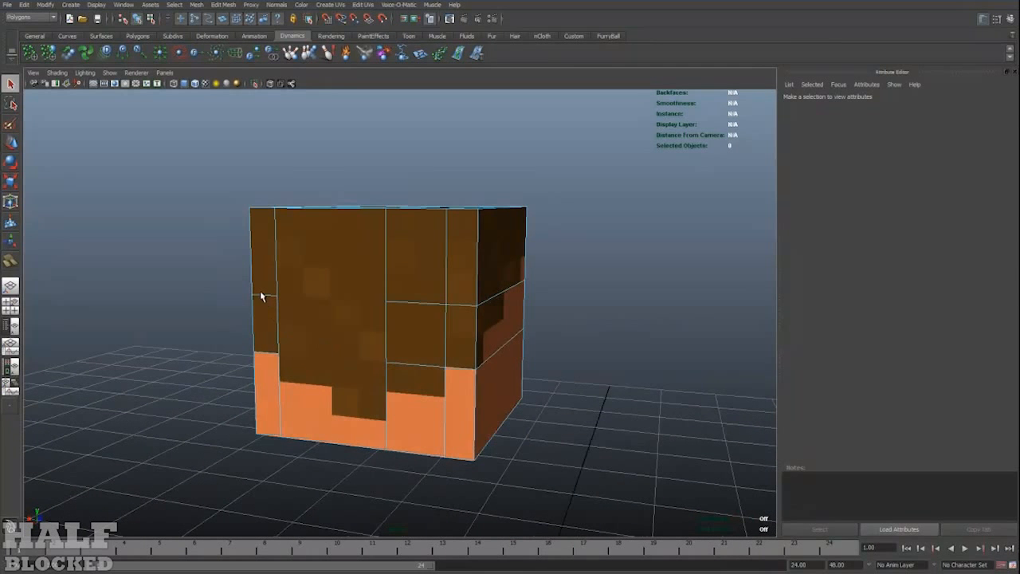
{"action": "left_click", "coordinate": [277, 292]}
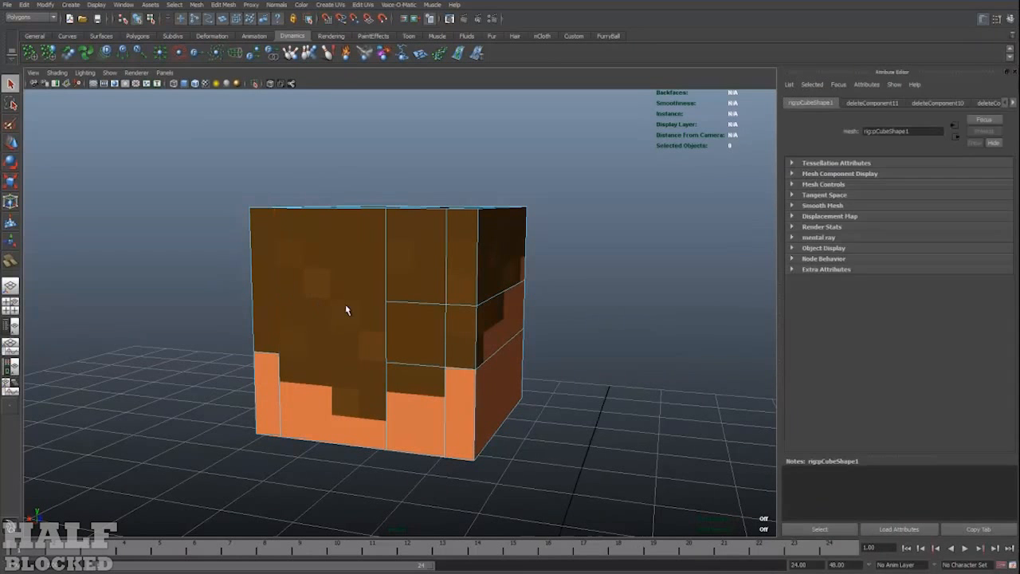
{"action": "key", "text": "Delete"}
{"action": "left_click", "coordinate": [388, 309]}
{"action": "key", "text": "Delete"}
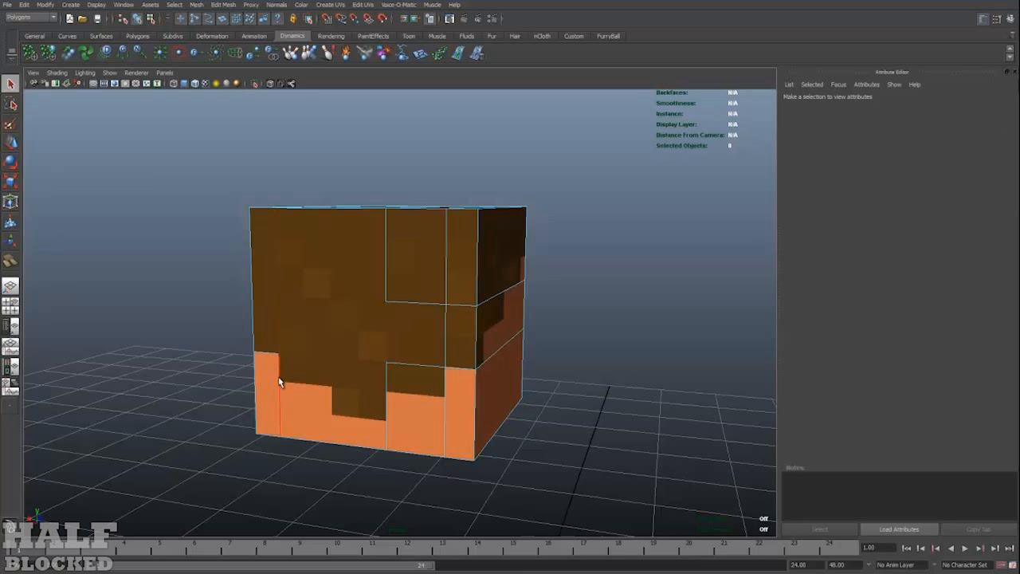
{"action": "left_click", "coordinate": [275, 366]}
{"action": "key", "text": "Delete"}
{"action": "left_click", "coordinate": [390, 302]}
{"action": "key", "text": "Delete"}
{"action": "left_click", "coordinate": [448, 296]}
{"action": "key", "text": "Delete"}
{"action": "left_click", "coordinate": [446, 311]}
{"action": "key", "text": "Delete"}
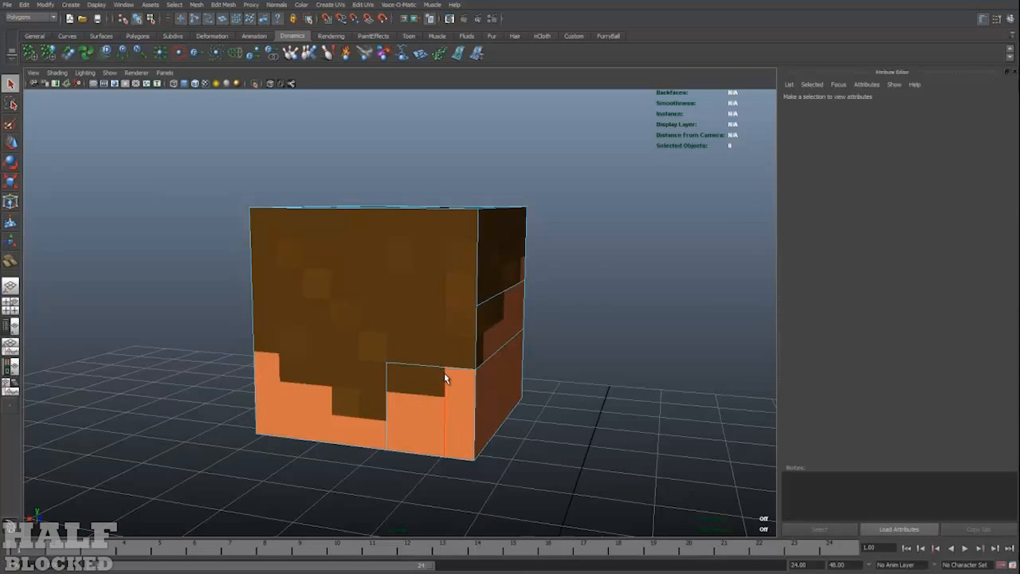
{"action": "left_click", "coordinate": [439, 368]}
{"action": "key", "text": "Delete"}
Step: Delete the remaining parallel cut edges running across the top and underside of the head
{"action": "left_click_drag", "start_coordinate": [497, 339], "coordinate": [387, 375], "text": "alt"}
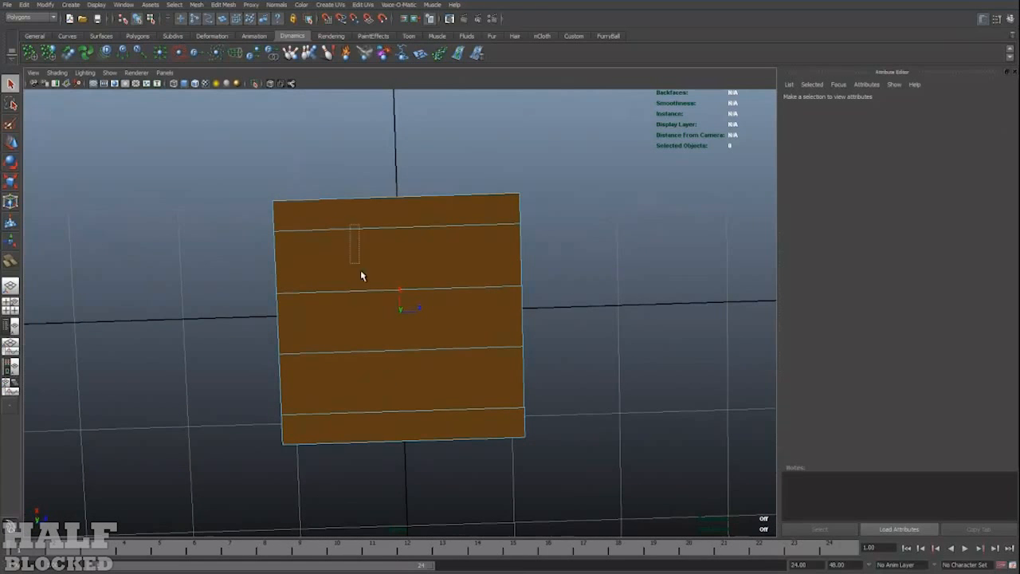
{"action": "left_click_drag", "start_coordinate": [361, 274], "coordinate": [375, 418]}
{"action": "left_click_drag", "start_coordinate": [375, 418], "coordinate": [412, 310], "text": "alt"}
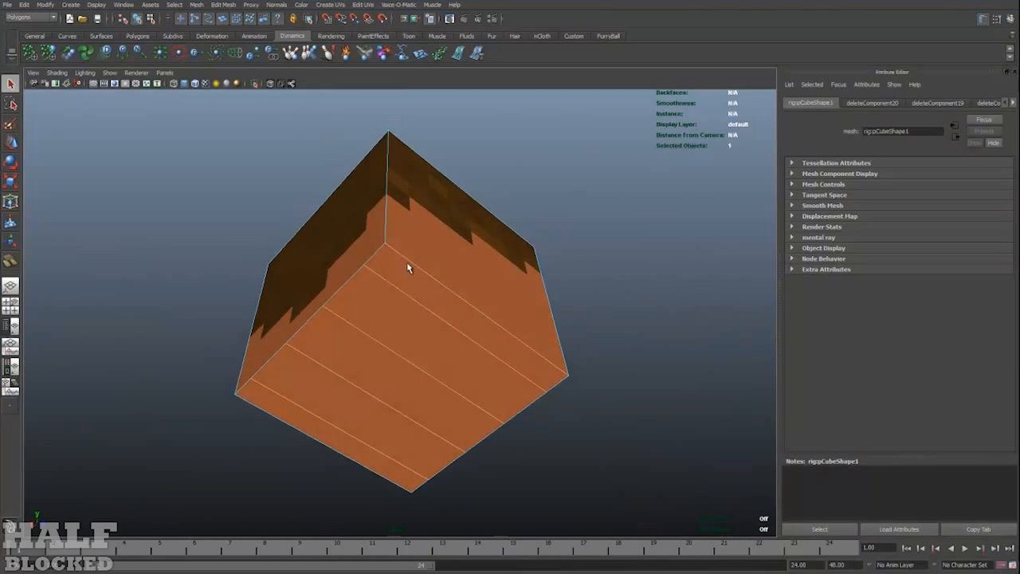
{"action": "left_click_drag", "start_coordinate": [667, 360], "coordinate": [504, 366], "text": "alt"}
{"action": "left_click", "coordinate": [636, 399]}
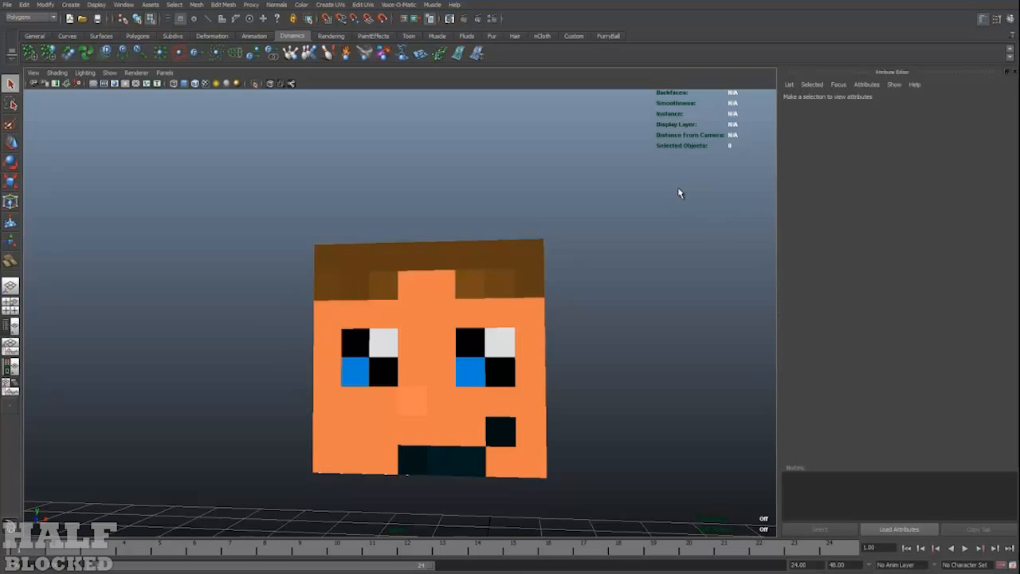
Step: Switch the head to face selection and select both eye faces
{"action": "right_click", "coordinate": [618, 250]}
{"action": "left_click", "coordinate": [412, 326]}
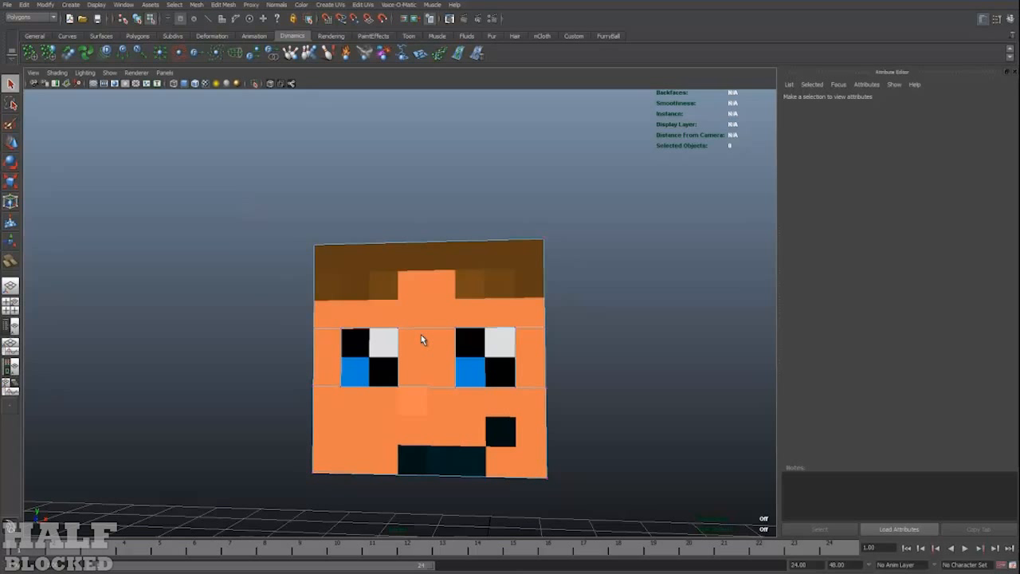
{"action": "scroll", "coordinate": [438, 352], "scroll_direction": "up", "scroll_amount": 5}
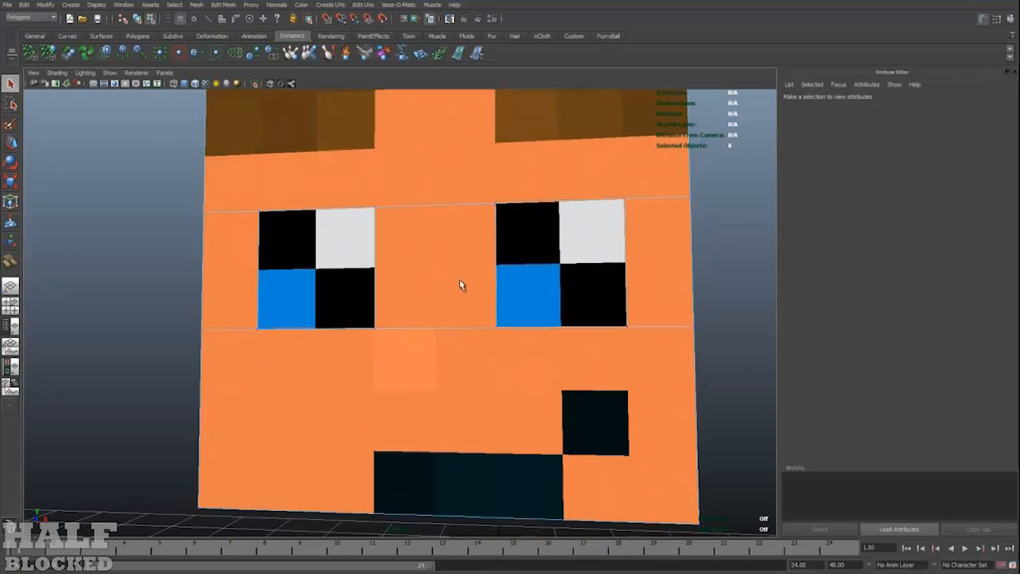
{"action": "key", "text": "F11"}
{"action": "left_click", "coordinate": [541, 242]}
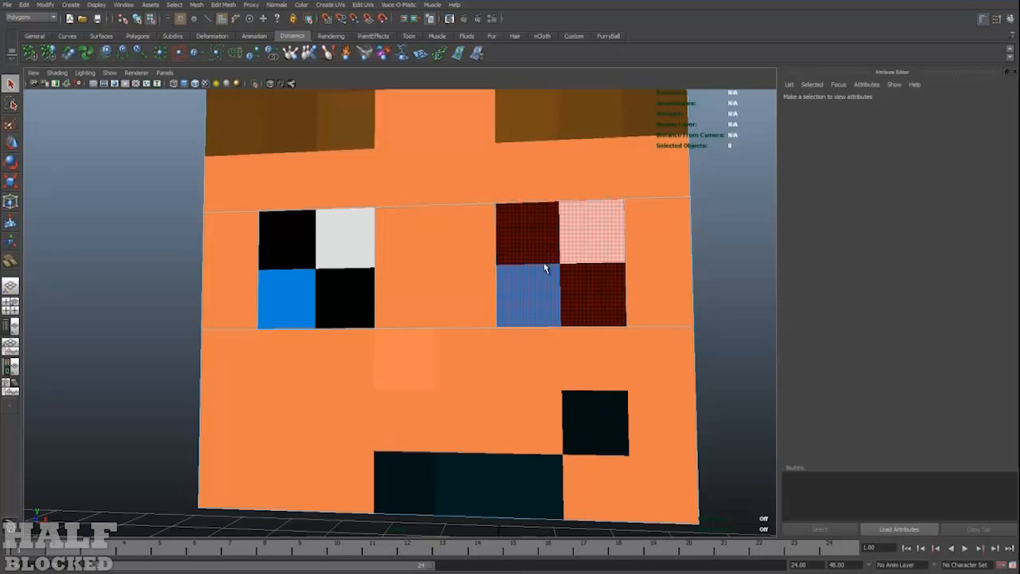
{"action": "left_click", "coordinate": [545, 268]}
{"action": "left_click_drag", "start_coordinate": [552, 282], "coordinate": [513, 281], "text": "alt"}
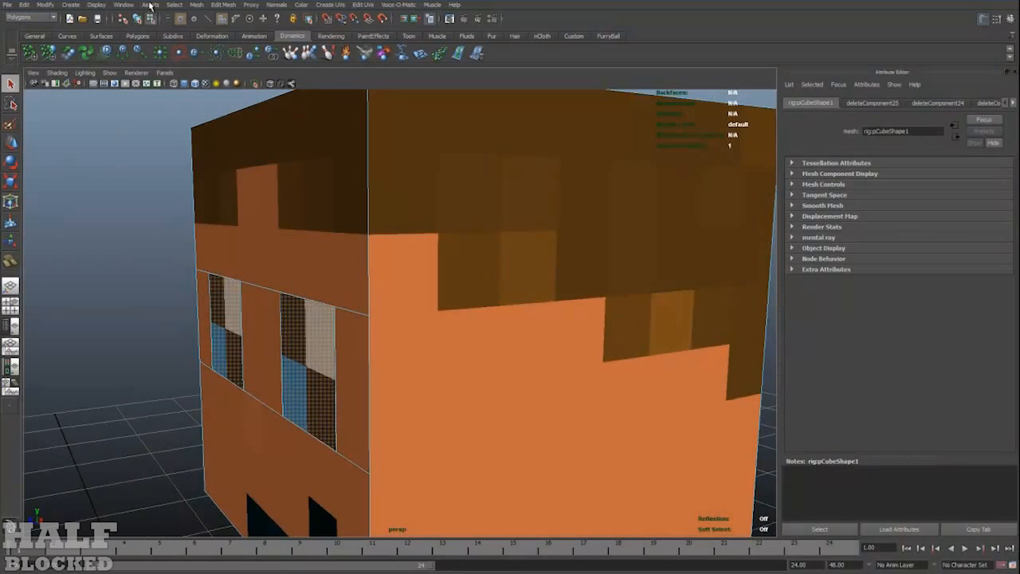
Step: Extrude both eye faces into the head by about -0.017 in local Z and return to object selection
{"action": "left_click", "coordinate": [196, 6]}
{"action": "mouse_move", "coordinate": [230, 10]}
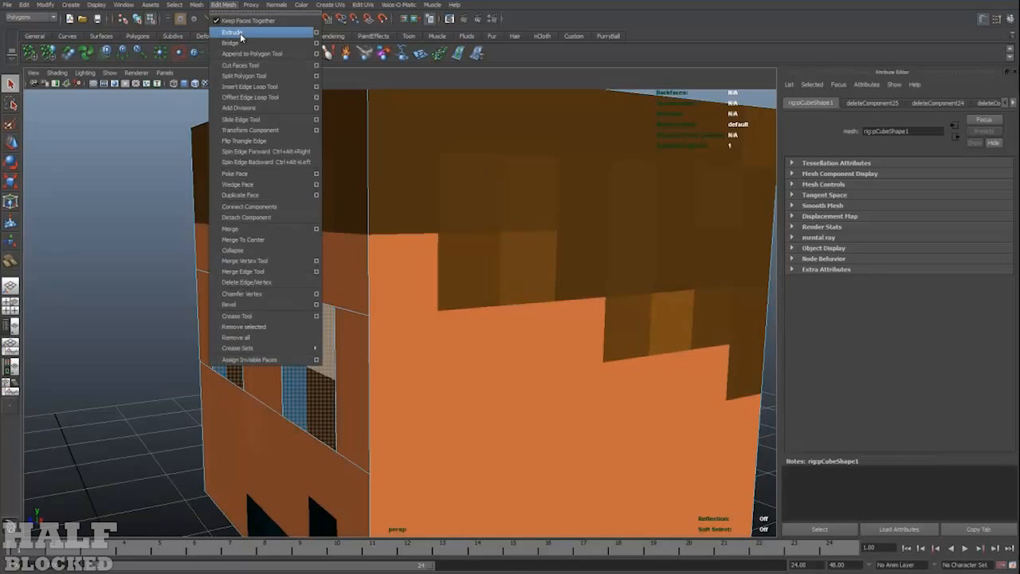
{"action": "left_click", "coordinate": [240, 33]}
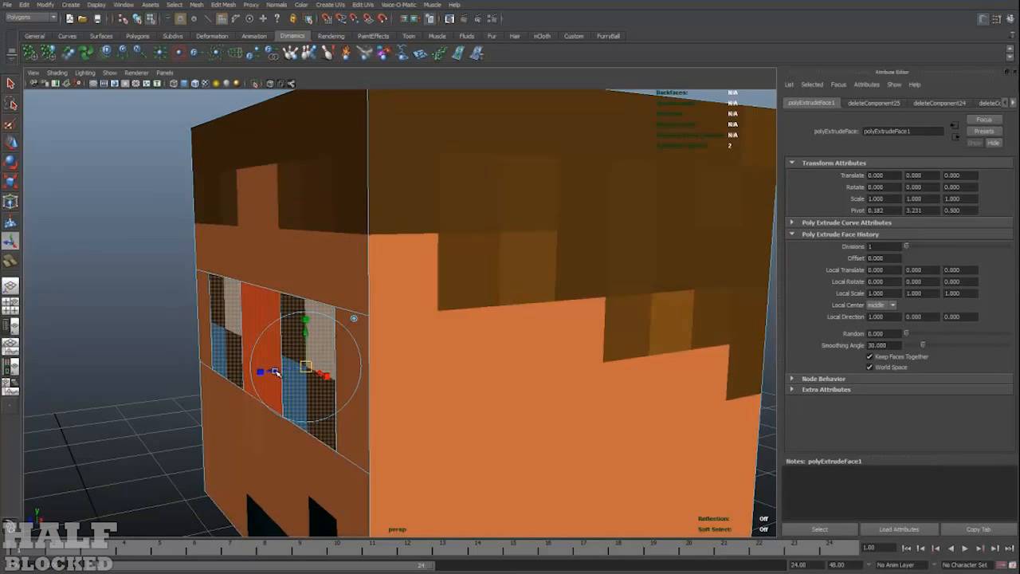
{"action": "left_click_drag", "start_coordinate": [274, 370], "coordinate": [282, 365]}
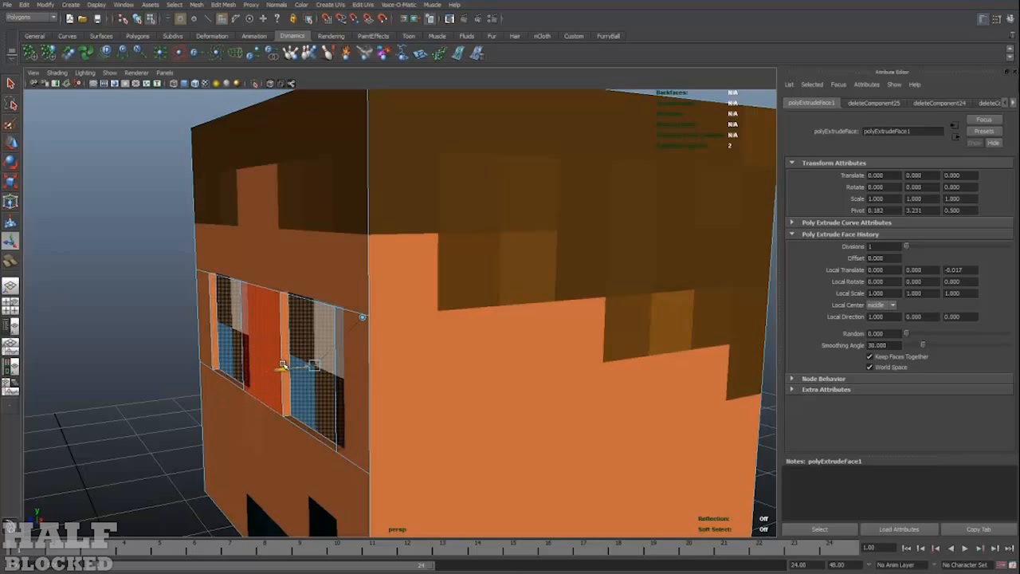
{"action": "left_click_drag", "start_coordinate": [170, 341], "coordinate": [201, 314], "text": "alt"}
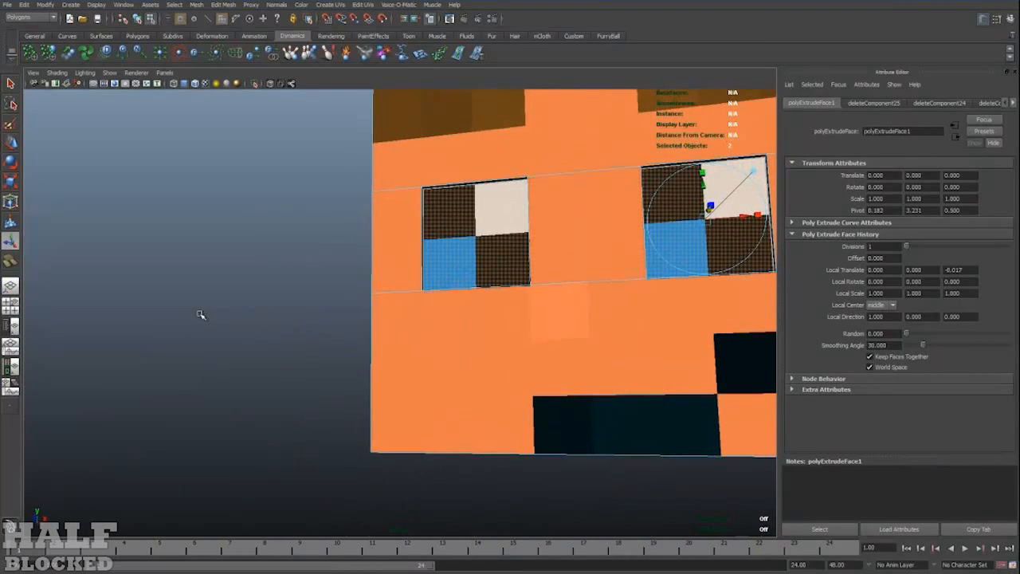
{"action": "left_click", "coordinate": [240, 290]}
{"action": "key", "text": "F8"}
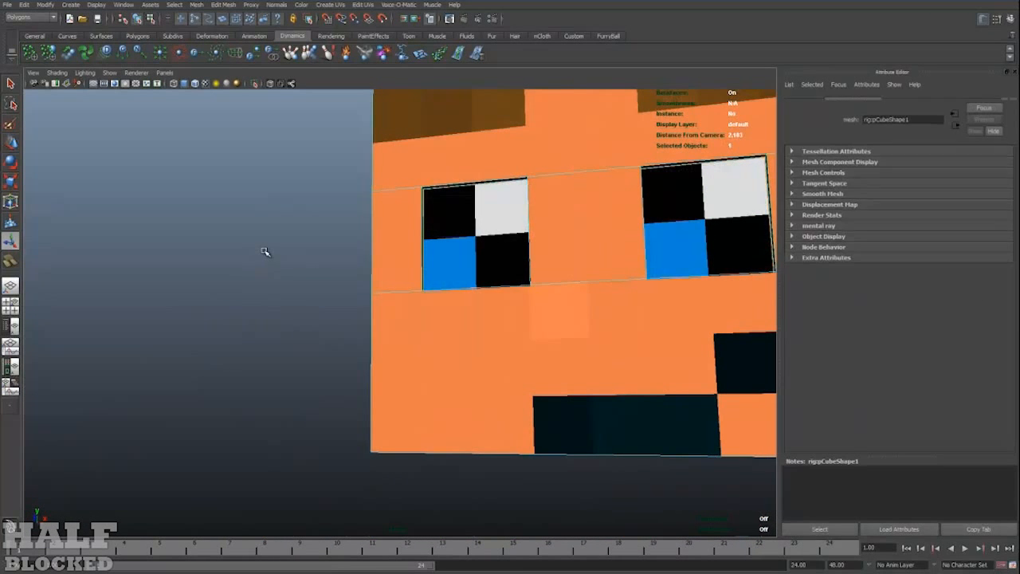
{"action": "left_click", "coordinate": [269, 254]}
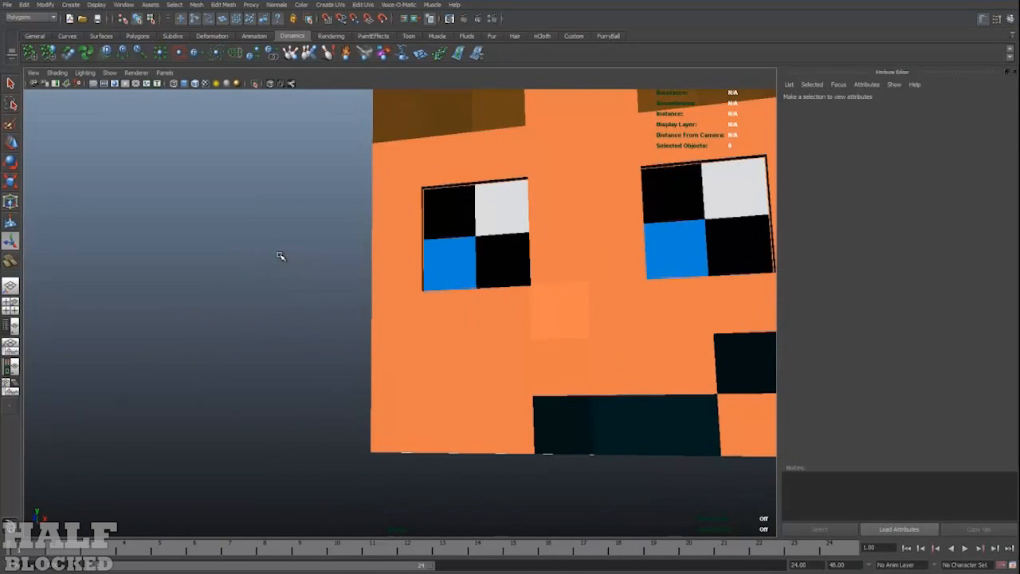
Step: Examine the recessed eyes close up from several angles, checking the rims of both sockets
{"action": "mouse_move", "coordinate": [278, 254]}
{"action": "left_mouse_down", "text": "alt"}
{"action": "mouse_move", "coordinate": [317, 268]}
{"action": "mouse_move", "coordinate": [267, 251]}
{"action": "left_mouse_up", "text": "alt"}
{"action": "left_click_drag", "start_coordinate": [472, 282], "coordinate": [443, 280], "text": "alt"}
{"action": "right_click_drag", "start_coordinate": [457, 292], "coordinate": [471, 285], "text": "alt"}
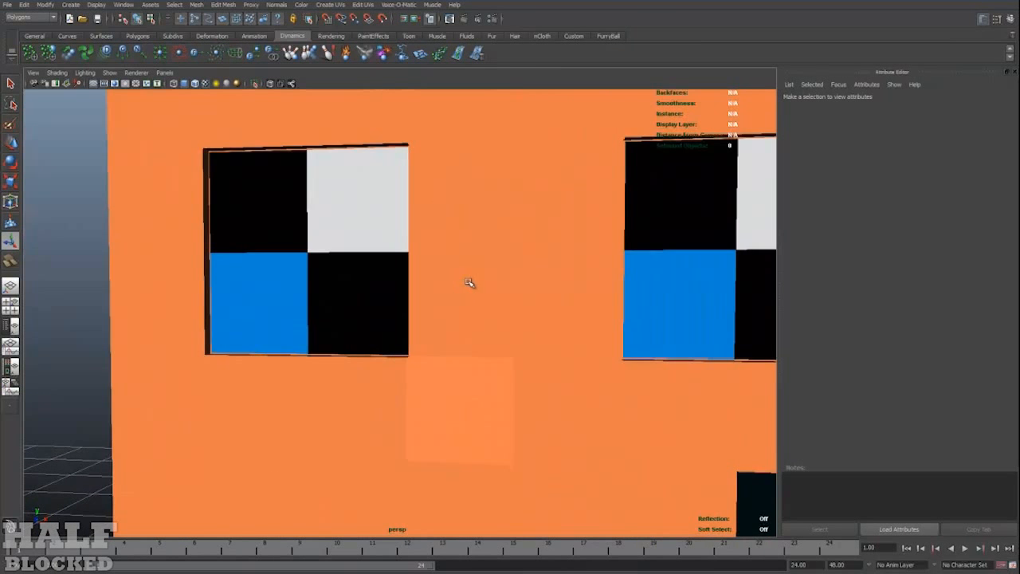
{"action": "middle_click_drag", "start_coordinate": [471, 285], "coordinate": [421, 274], "text": "alt"}
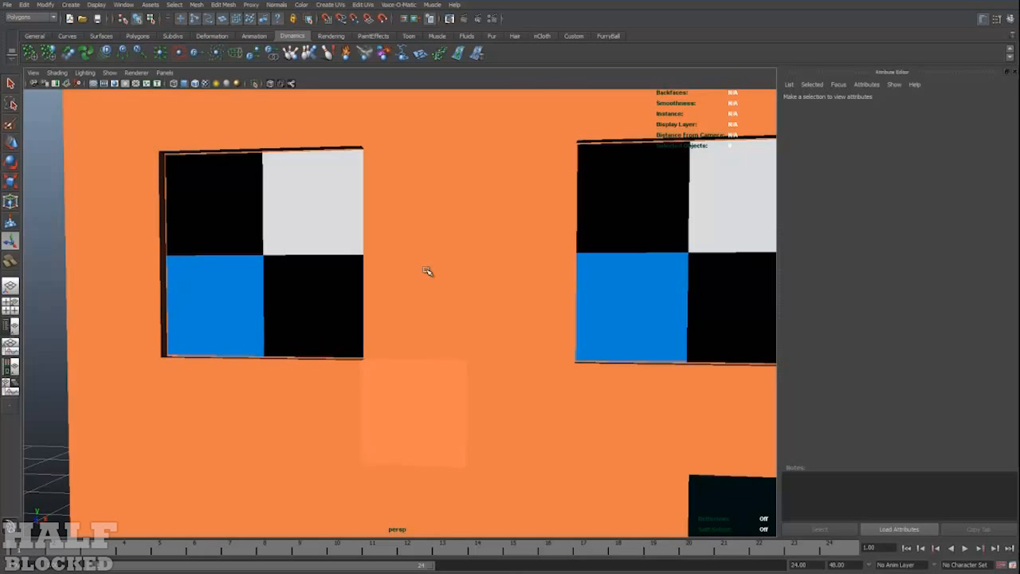
{"action": "scroll", "coordinate": [470, 247], "scroll_direction": "down", "scroll_amount": 4}
{"action": "middle_click_drag", "start_coordinate": [484, 250], "coordinate": [451, 251], "text": "alt"}
{"action": "left_click_drag", "start_coordinate": [452, 251], "coordinate": [468, 250], "text": "alt"}
{"action": "middle_click_drag", "start_coordinate": [507, 265], "coordinate": [425, 266], "text": "alt"}
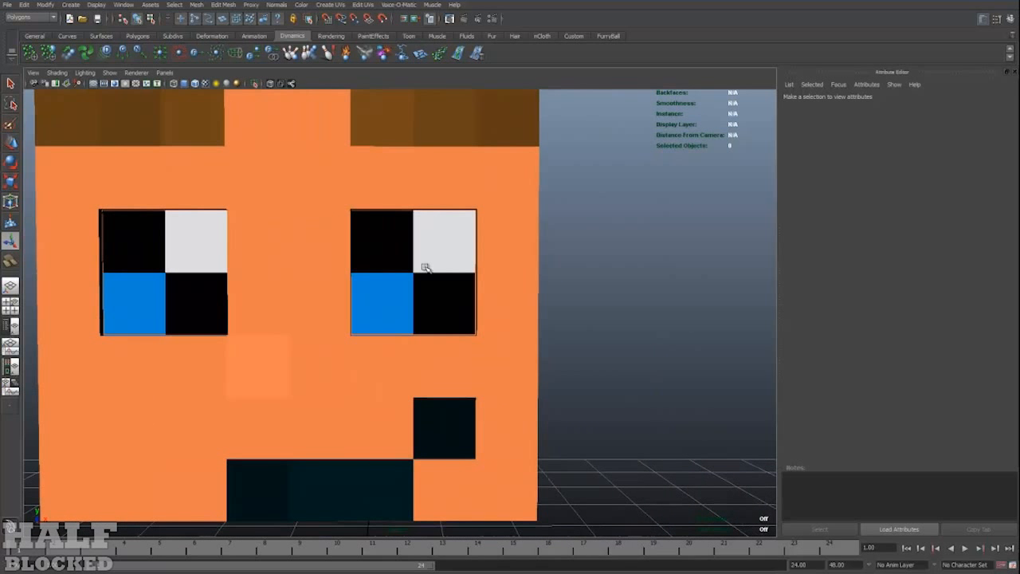
{"action": "scroll", "coordinate": [438, 271], "scroll_direction": "up", "scroll_amount": 5}
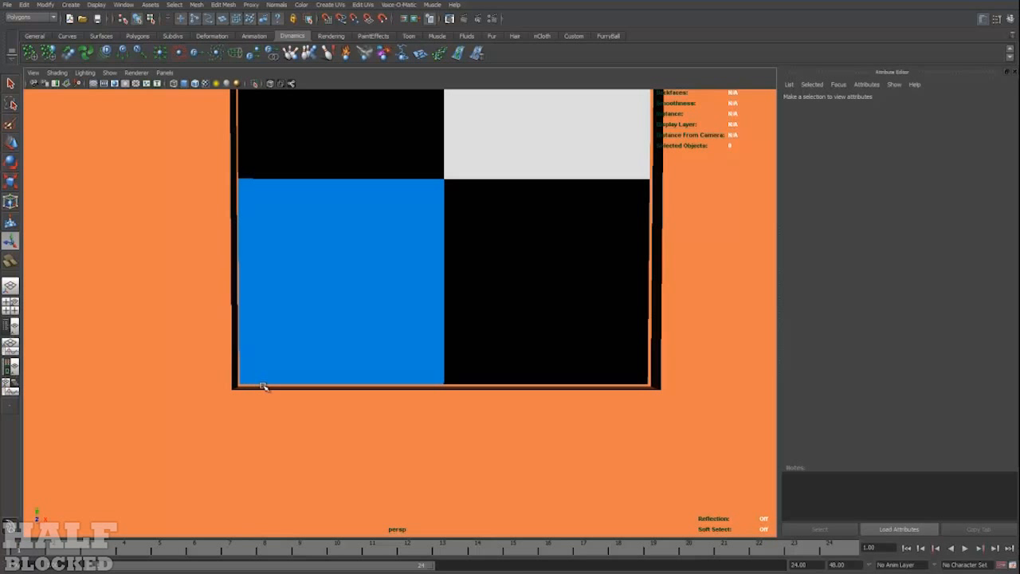
{"action": "left_click_drag", "start_coordinate": [581, 314], "coordinate": [573, 318], "text": "alt"}
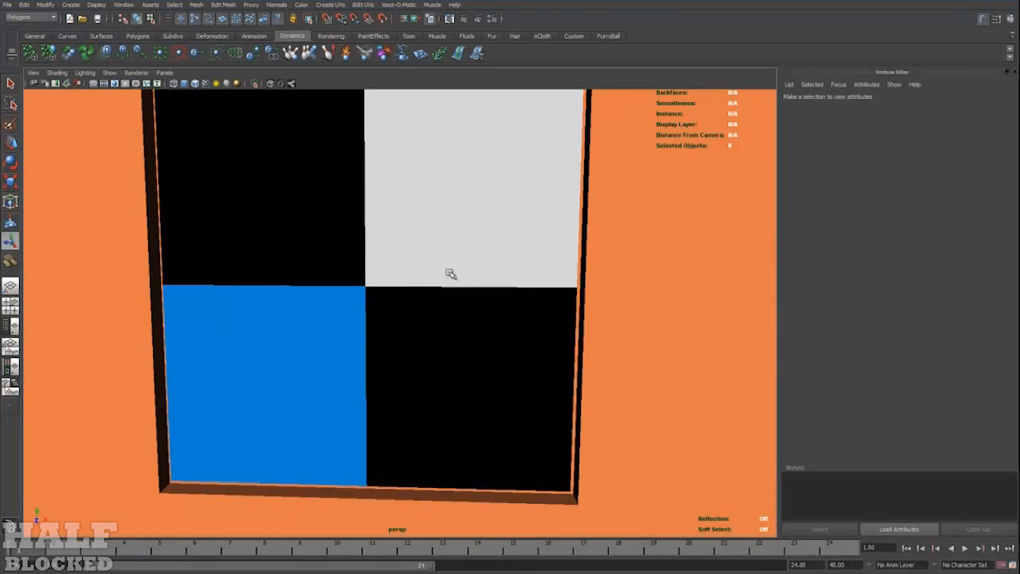
{"action": "middle_click_drag", "start_coordinate": [451, 274], "coordinate": [541, 301], "text": "alt"}
{"action": "scroll", "coordinate": [522, 292], "scroll_direction": "down", "scroll_amount": 6}
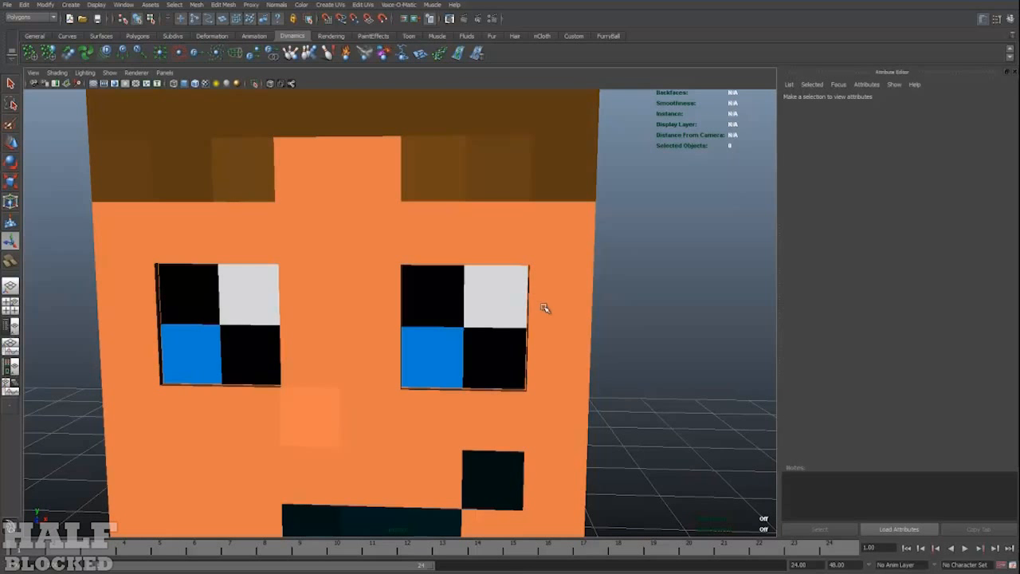
{"action": "middle_click_drag", "start_coordinate": [339, 323], "coordinate": [388, 334], "text": "alt"}
Step: Select the narrow upper inner faces of both eye sockets
{"action": "left_click", "coordinate": [336, 327]}
{"action": "left_click_drag", "start_coordinate": [336, 327], "coordinate": [416, 339], "text": "alt"}
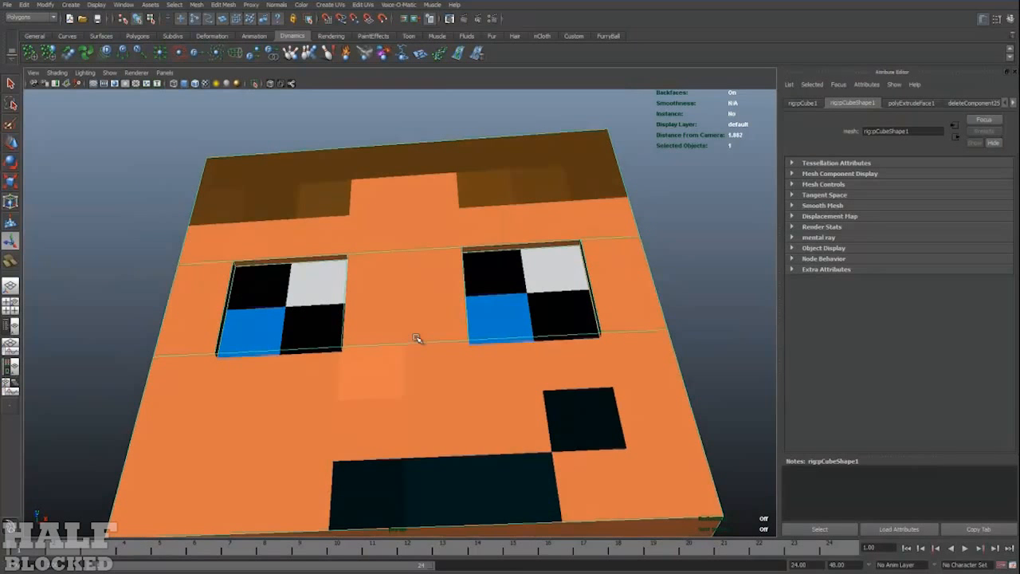
{"action": "scroll", "coordinate": [416, 339], "scroll_direction": "up", "scroll_amount": 5}
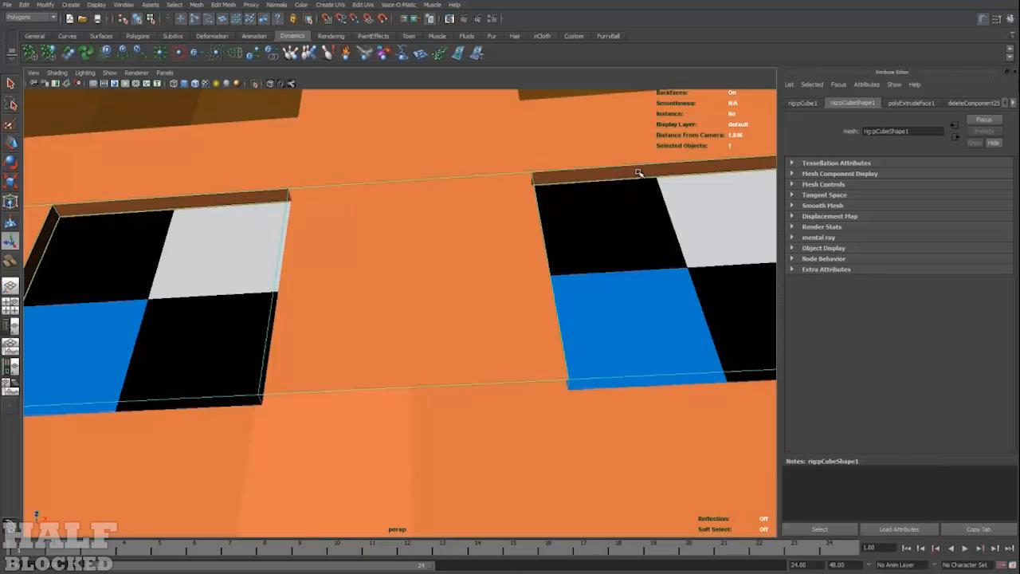
{"action": "key", "text": "F11"}
{"action": "left_click", "coordinate": [638, 173]}
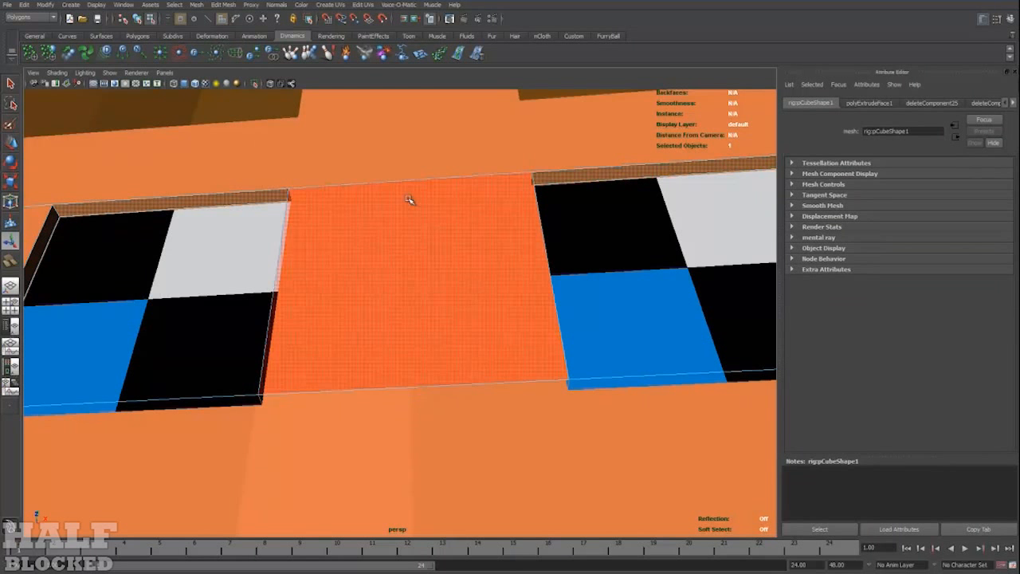
{"action": "left_click", "coordinate": [197, 203], "text": "shift"}
Step: Extrude the selected upper socket faces down over the eyes by about 0.225 in local Z to form eyelids
{"action": "left_click", "coordinate": [223, 5]}
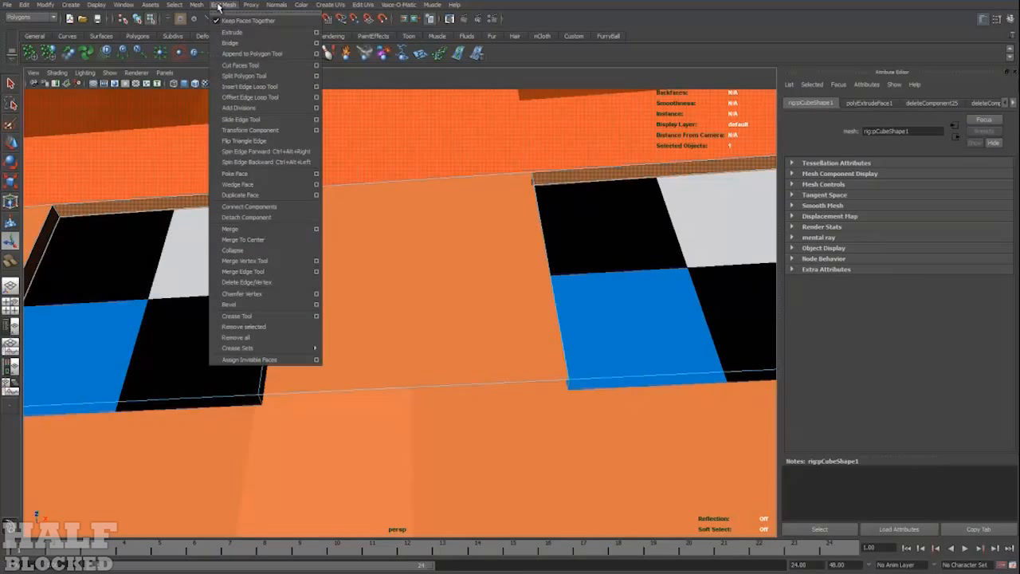
{"action": "left_click", "coordinate": [234, 35]}
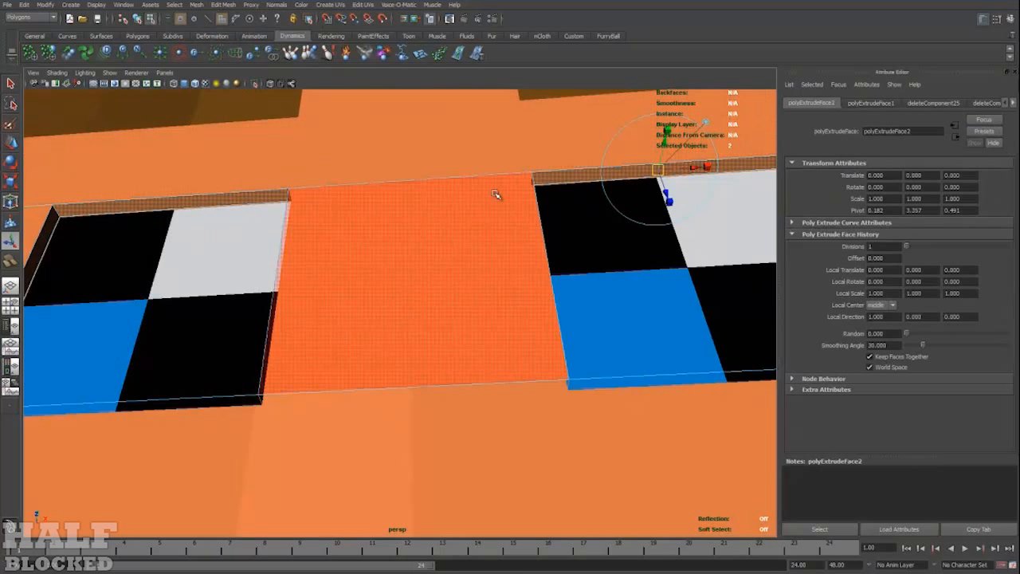
{"action": "left_click_drag", "start_coordinate": [667, 193], "coordinate": [664, 411]}
{"action": "left_click_drag", "start_coordinate": [303, 268], "coordinate": [330, 284], "text": "alt"}
{"action": "middle_click_drag", "start_coordinate": [389, 306], "coordinate": [315, 90], "text": "alt"}
Step: Turn on Polygon Transparency Sorting in the viewport and render the current view of the head in an enlarged render window
{"action": "left_click", "coordinate": [54, 73]}
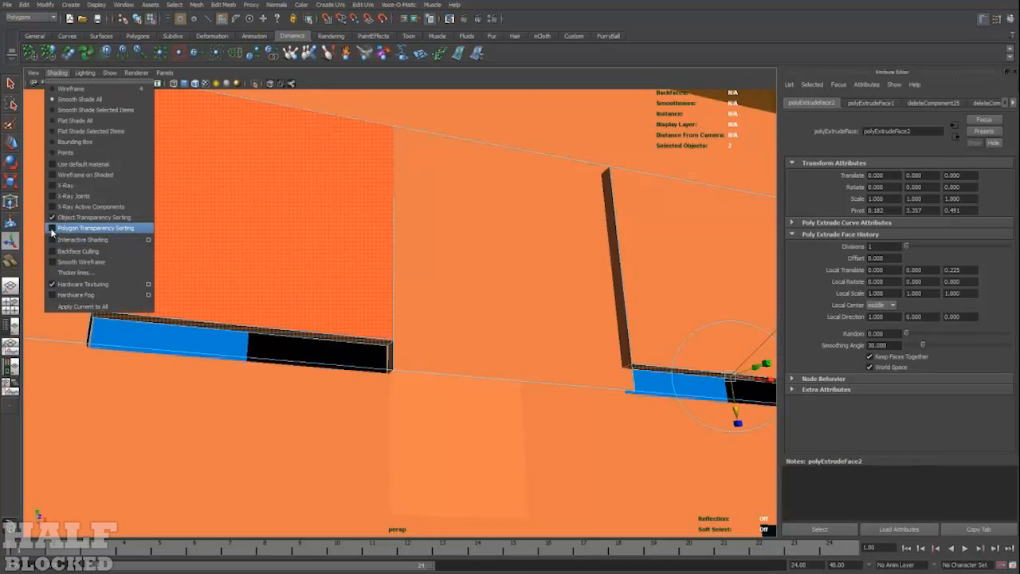
{"action": "left_click", "coordinate": [50, 229]}
{"action": "mouse_move", "coordinate": [568, 328]}
{"action": "left_mouse_down", "text": "alt"}
{"action": "mouse_move", "coordinate": [470, 321]}
{"action": "mouse_move", "coordinate": [390, 295]}
{"action": "mouse_move", "coordinate": [478, 279]}
{"action": "left_mouse_up", "text": "alt"}
{"action": "left_click", "coordinate": [465, 20]}
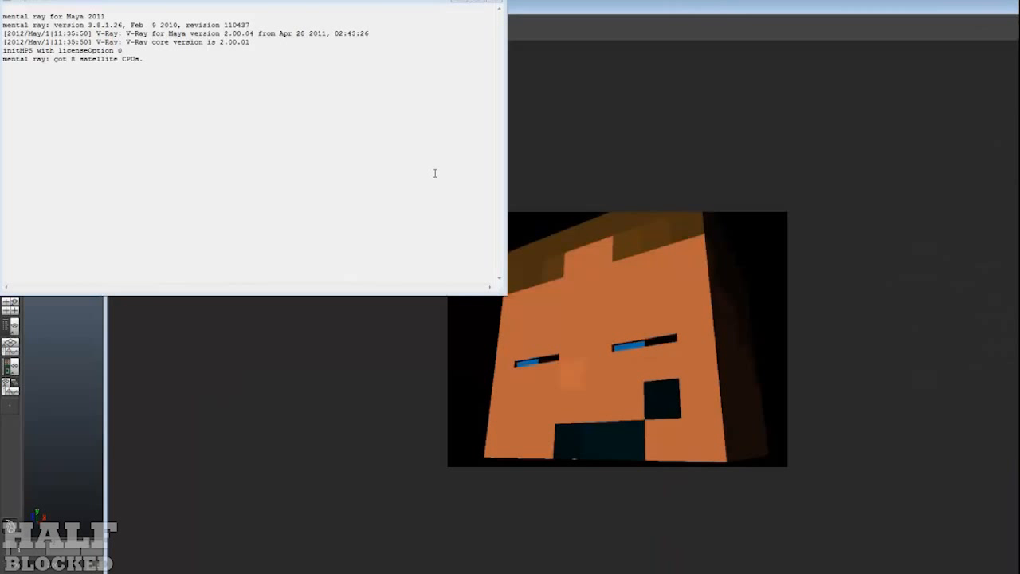
{"action": "left_click", "coordinate": [491, 2]}
{"action": "double_click", "coordinate": [522, 6]}
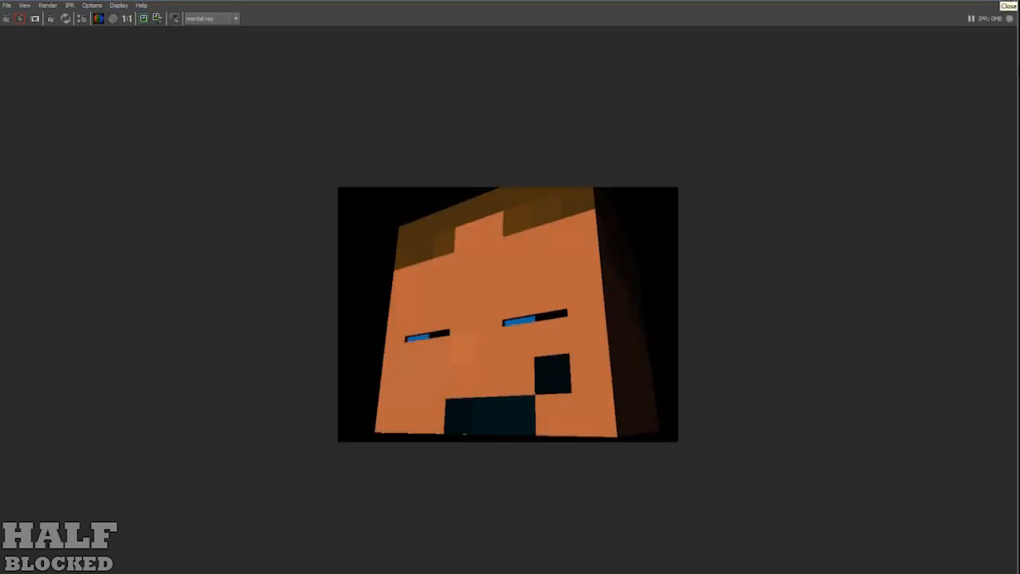
Step: Close the render and raise the extruded eyelid faces to about 0.004 in local Z, opening both eyes
{"action": "left_click", "coordinate": [1007, 7]}
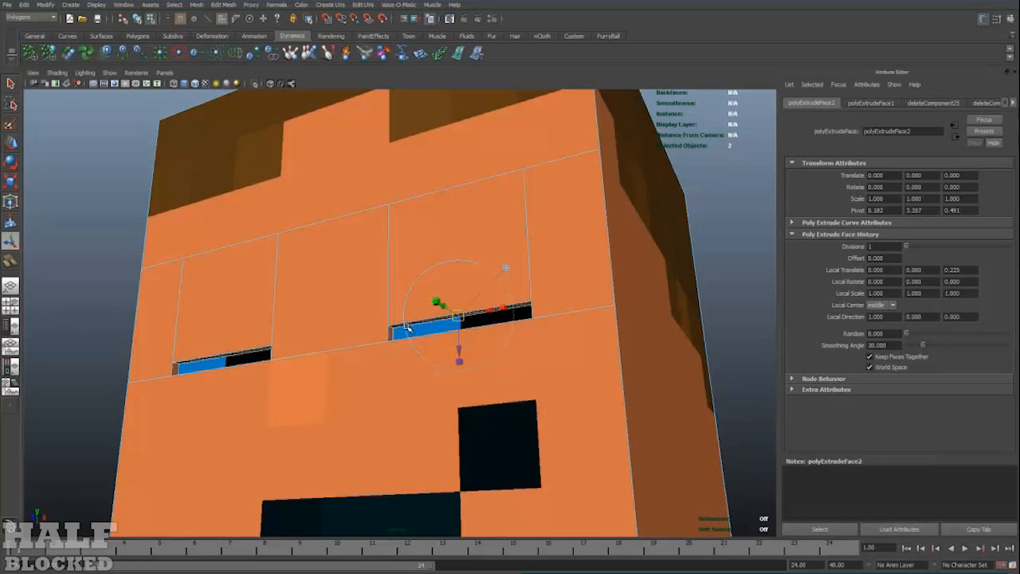
{"action": "left_click_drag", "start_coordinate": [458, 352], "coordinate": [453, 221]}
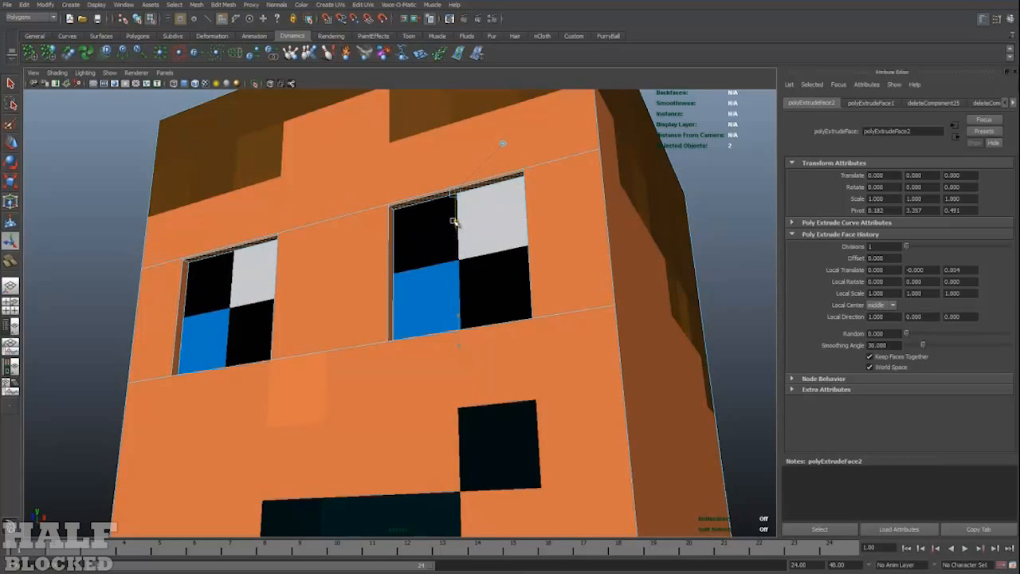
{"action": "right_click_drag", "start_coordinate": [406, 238], "coordinate": [433, 173], "text": "alt"}
{"action": "middle_click_drag", "start_coordinate": [432, 173], "coordinate": [407, 278], "text": "alt"}
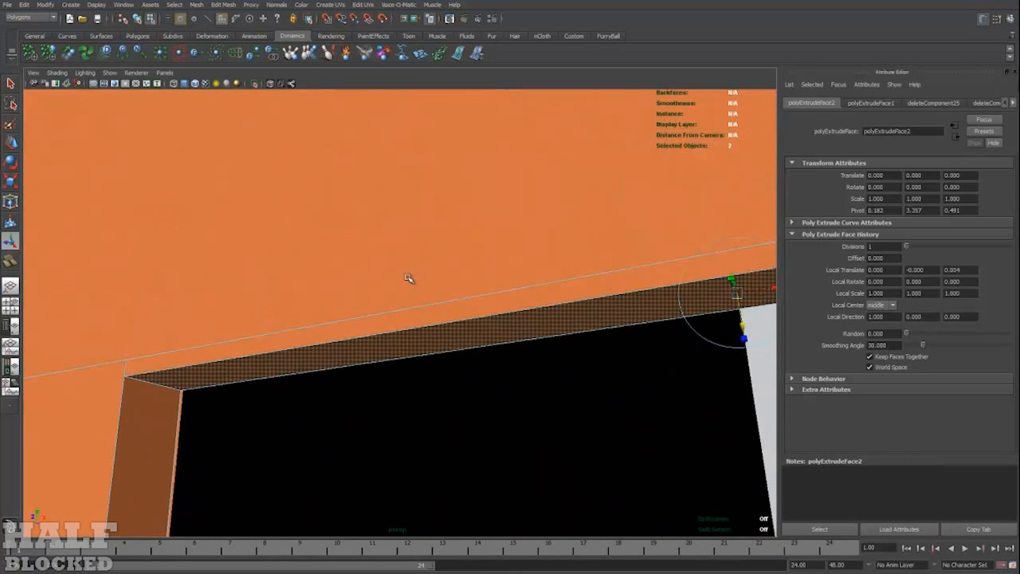
{"action": "scroll", "coordinate": [415, 279], "scroll_direction": "down", "scroll_amount": 5}
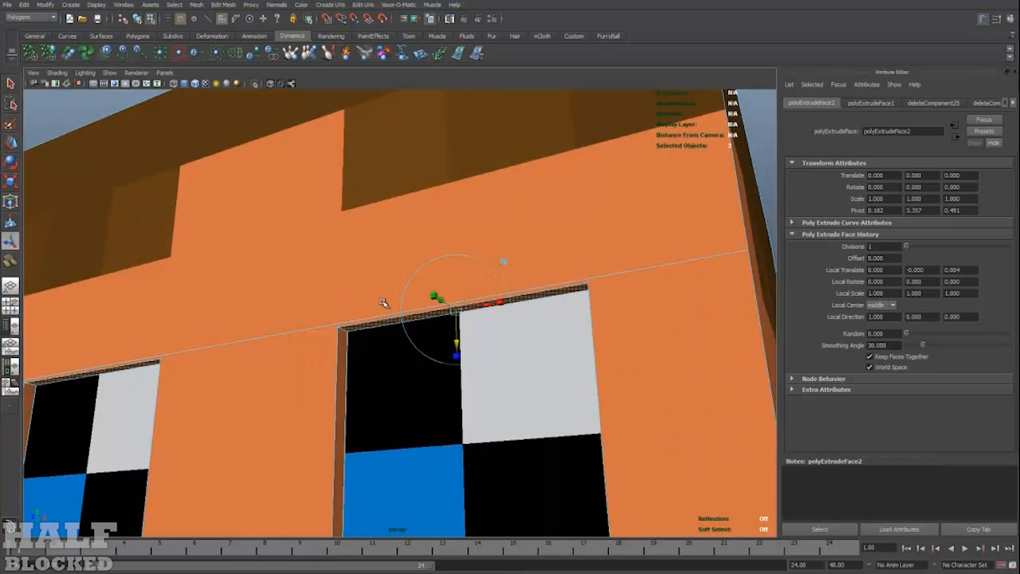
{"action": "scroll", "coordinate": [383, 302], "scroll_direction": "down", "scroll_amount": 8}
{"action": "left_click", "coordinate": [584, 321]}
{"action": "left_click_drag", "start_coordinate": [583, 334], "coordinate": [617, 351], "text": "alt"}
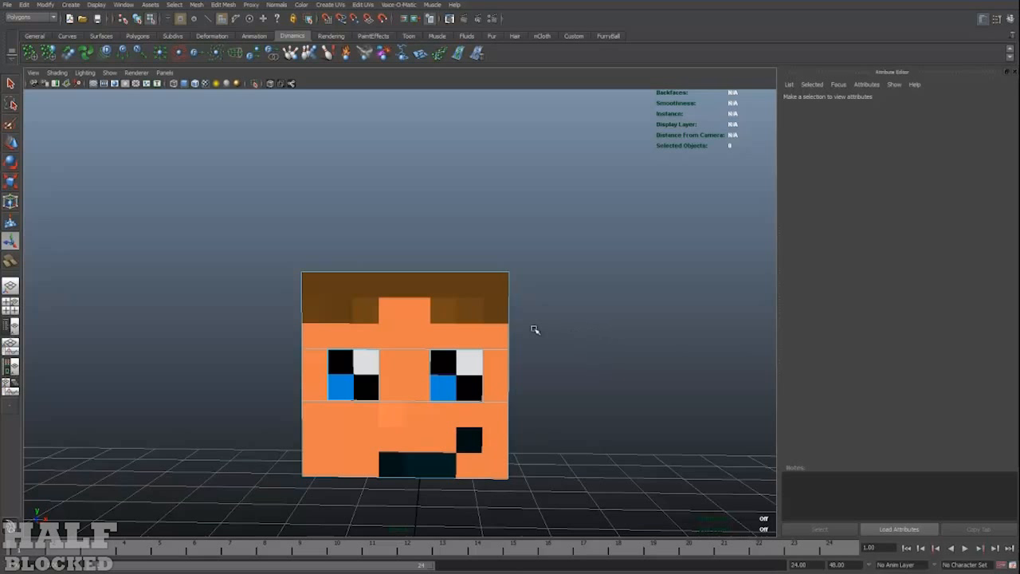
Step: Duplicate the head and move the copy sideways so it stands clear beside the original
{"action": "left_click", "coordinate": [407, 321]}
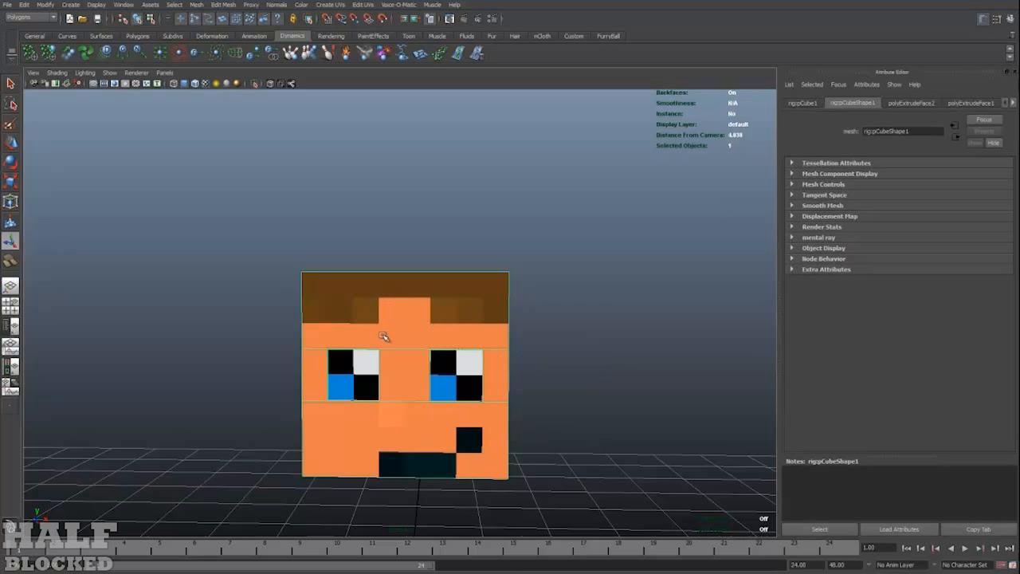
{"action": "scroll", "coordinate": [466, 310], "scroll_direction": "down", "scroll_amount": 2}
{"action": "left_click", "coordinate": [465, 308]}
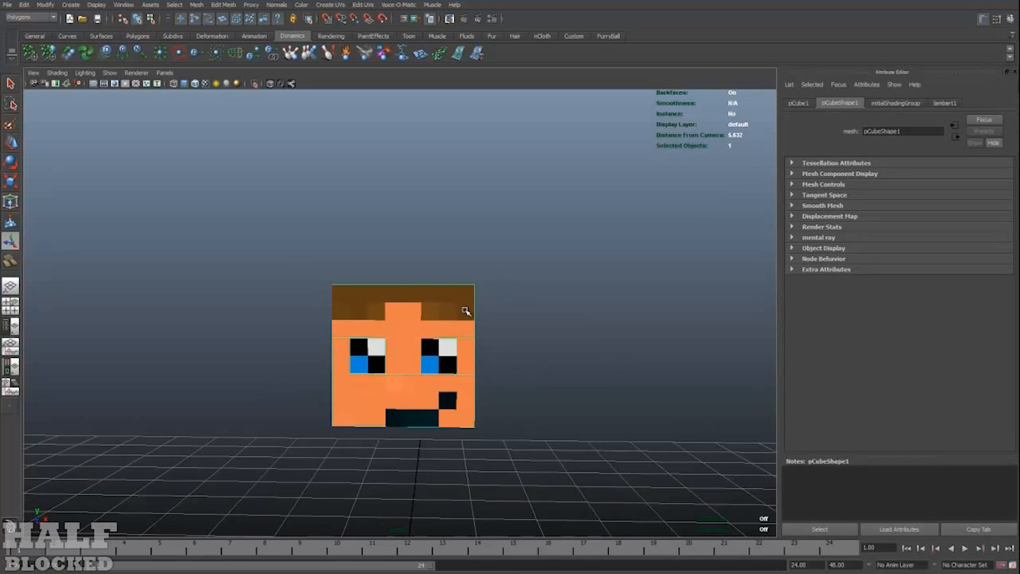
{"action": "left_click_drag", "start_coordinate": [576, 337], "coordinate": [473, 307], "text": "alt"}
{"action": "key", "text": "w"}
{"action": "key", "text": "ctrl+d"}
{"action": "left_click_drag", "start_coordinate": [336, 319], "coordinate": [518, 328]}
{"action": "left_click_drag", "start_coordinate": [626, 376], "coordinate": [610, 371], "text": "alt"}
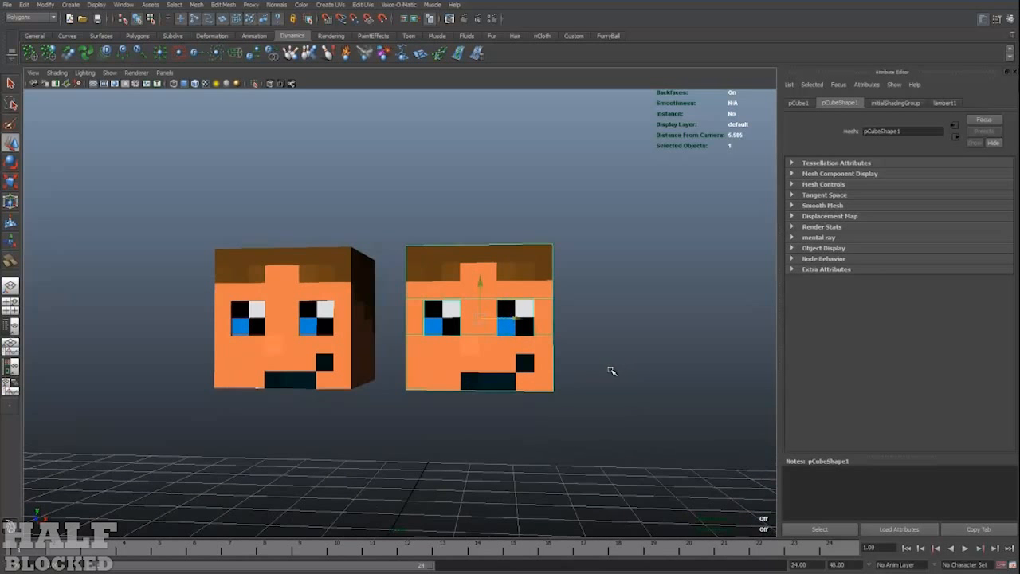
{"action": "middle_click_drag", "start_coordinate": [616, 361], "coordinate": [664, 358], "text": "alt"}
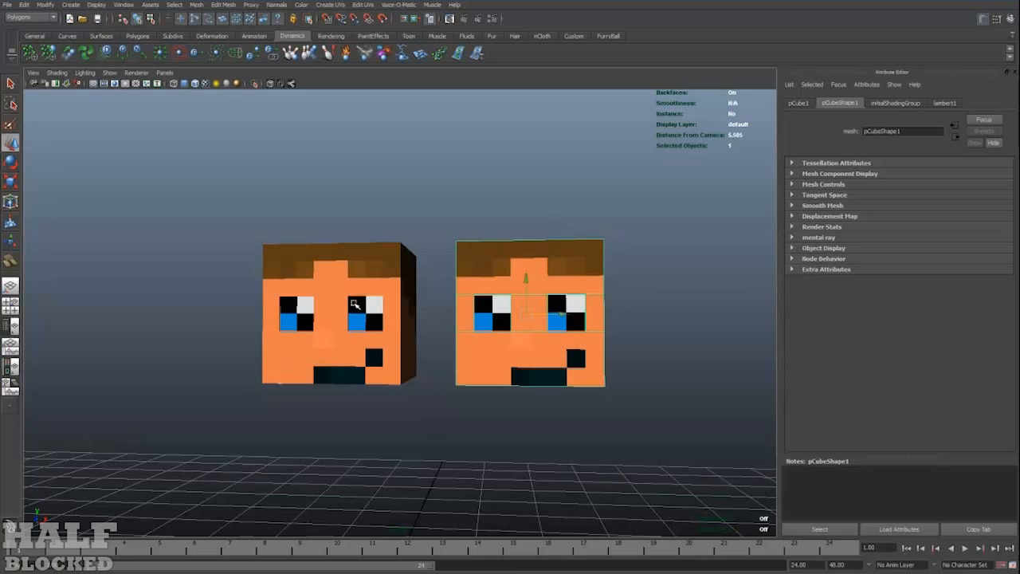
Step: Select the thin upper inner faces of both eye sockets on the duplicate head
{"action": "scroll", "coordinate": [559, 364], "scroll_direction": "up", "scroll_amount": 5}
{"action": "middle_click_drag", "start_coordinate": [560, 364], "coordinate": [362, 344], "text": "alt"}
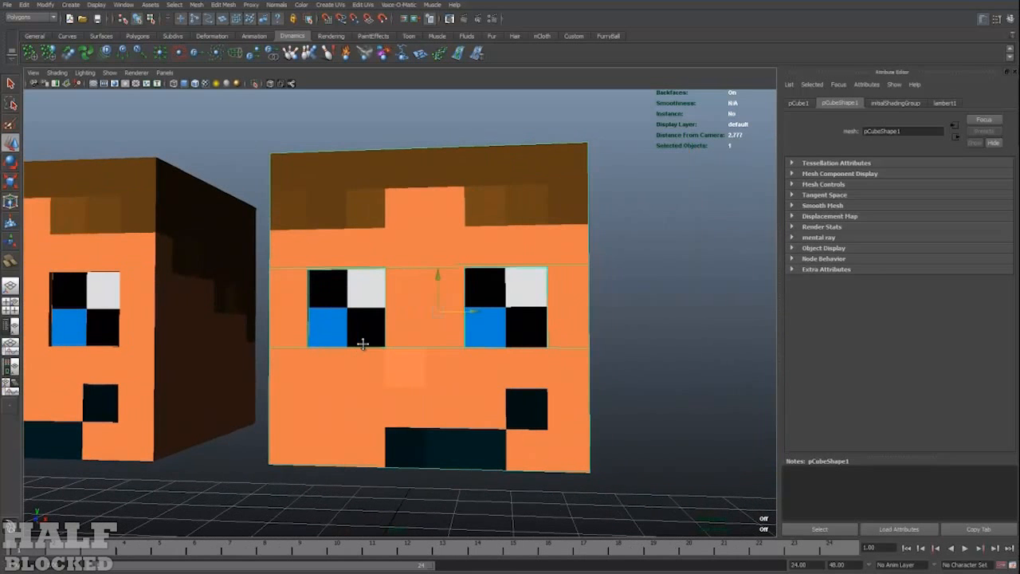
{"action": "scroll", "coordinate": [412, 344], "scroll_direction": "up", "scroll_amount": 5}
{"action": "left_click_drag", "start_coordinate": [412, 344], "coordinate": [434, 279], "text": "alt"}
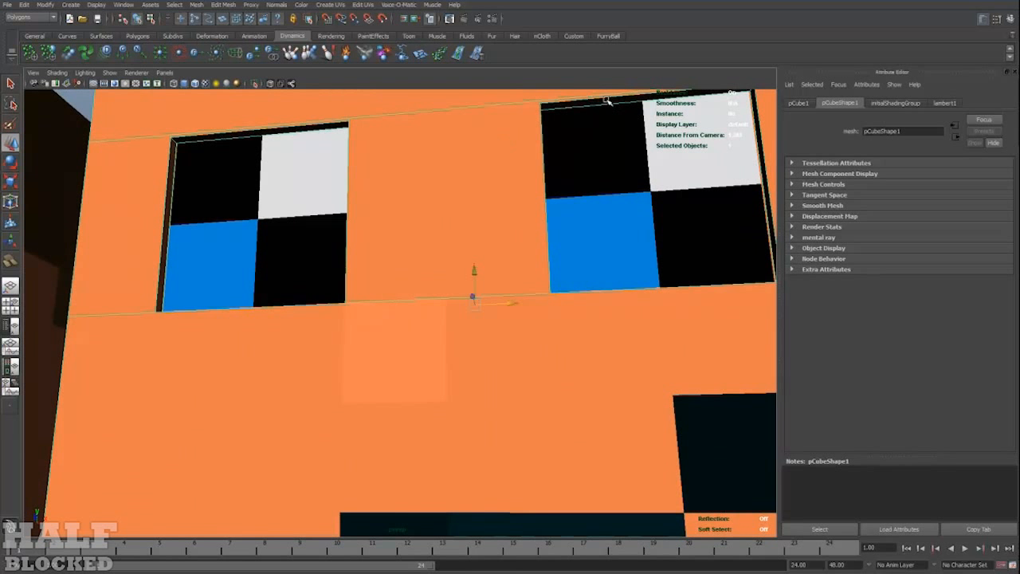
{"action": "left_click", "coordinate": [605, 100]}
{"action": "left_click", "coordinate": [605, 100]}
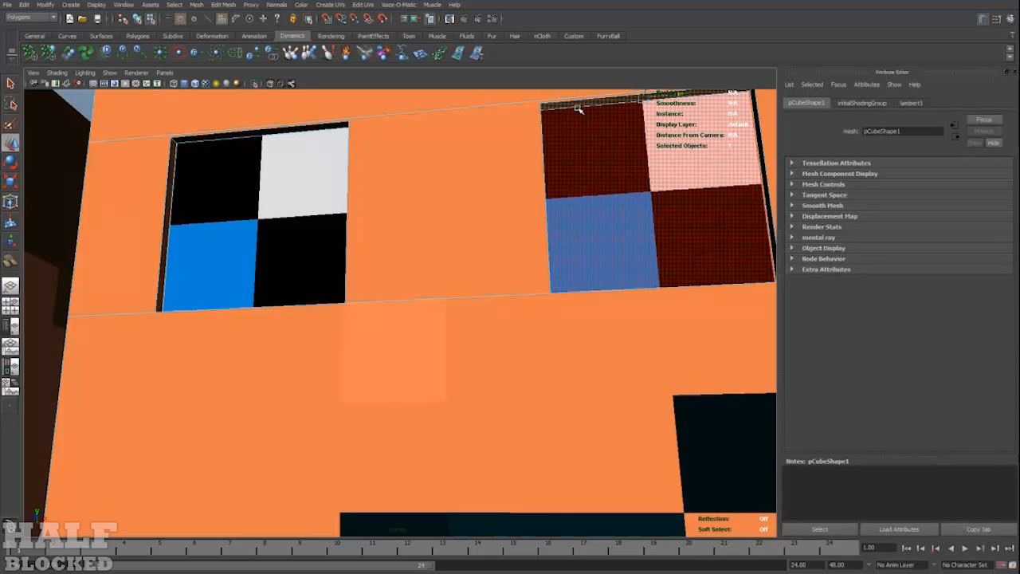
{"action": "left_click", "coordinate": [298, 130], "text": "shift"}
Step: Move the selected socket faces down until the eyelids cover both eyes, and return the duplicate head to object mode
{"action": "scroll", "coordinate": [379, 151], "scroll_direction": "down", "scroll_amount": 5}
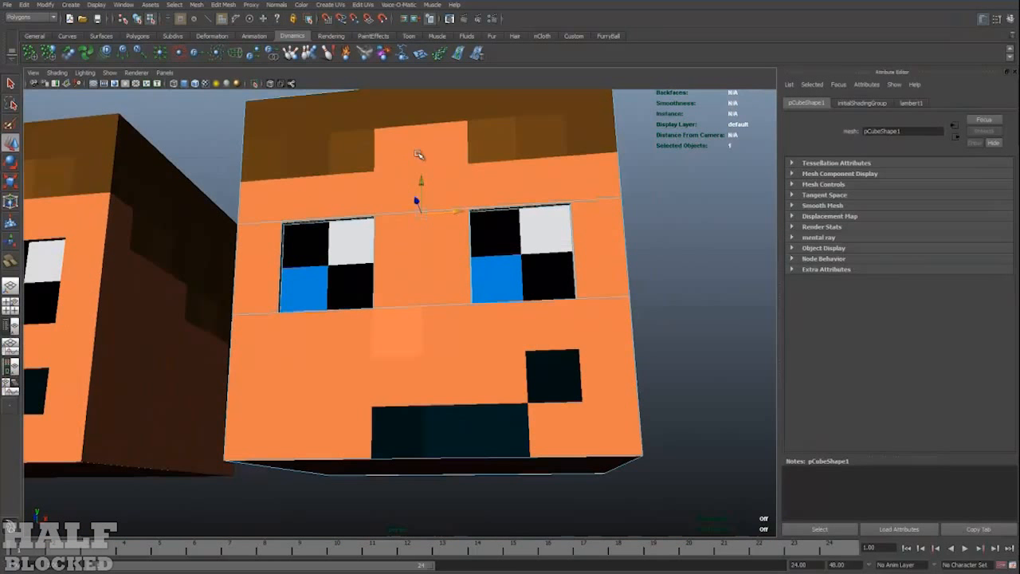
{"action": "left_click_drag", "start_coordinate": [421, 182], "coordinate": [382, 287]}
{"action": "scroll", "coordinate": [390, 278], "scroll_direction": "up", "scroll_amount": 3}
{"action": "scroll", "coordinate": [379, 285], "scroll_direction": "up", "scroll_amount": 3}
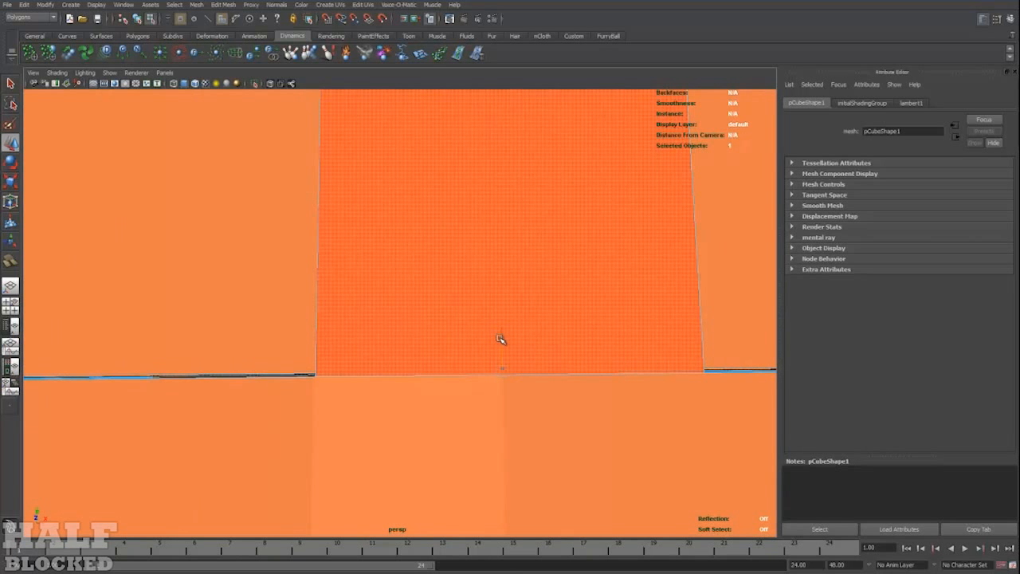
{"action": "scroll", "coordinate": [346, 273], "scroll_direction": "down", "scroll_amount": 6}
{"action": "key", "text": "F8"}
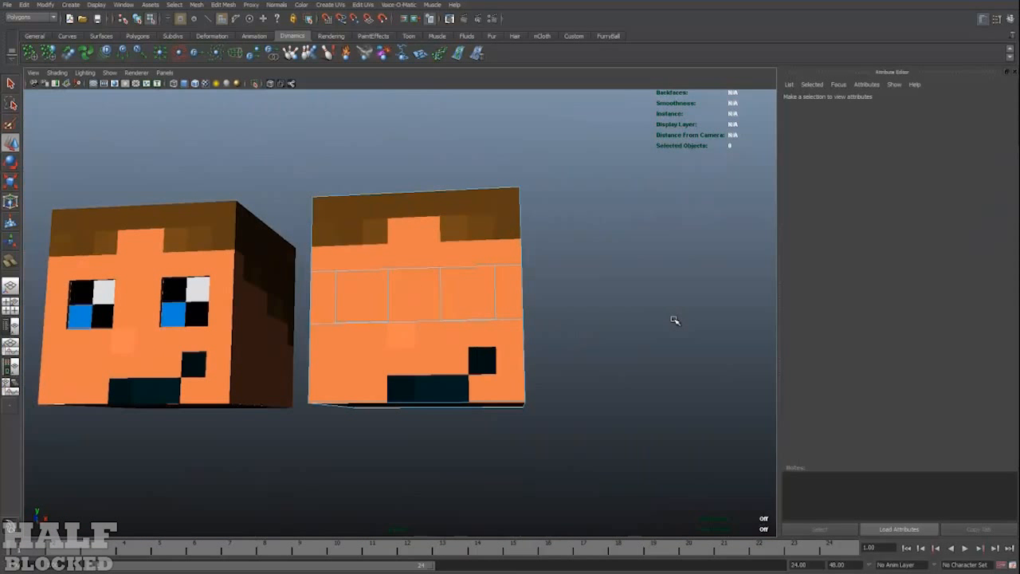
{"action": "left_click", "coordinate": [643, 300]}
{"action": "scroll", "coordinate": [450, 287], "scroll_direction": "down", "scroll_amount": 3}
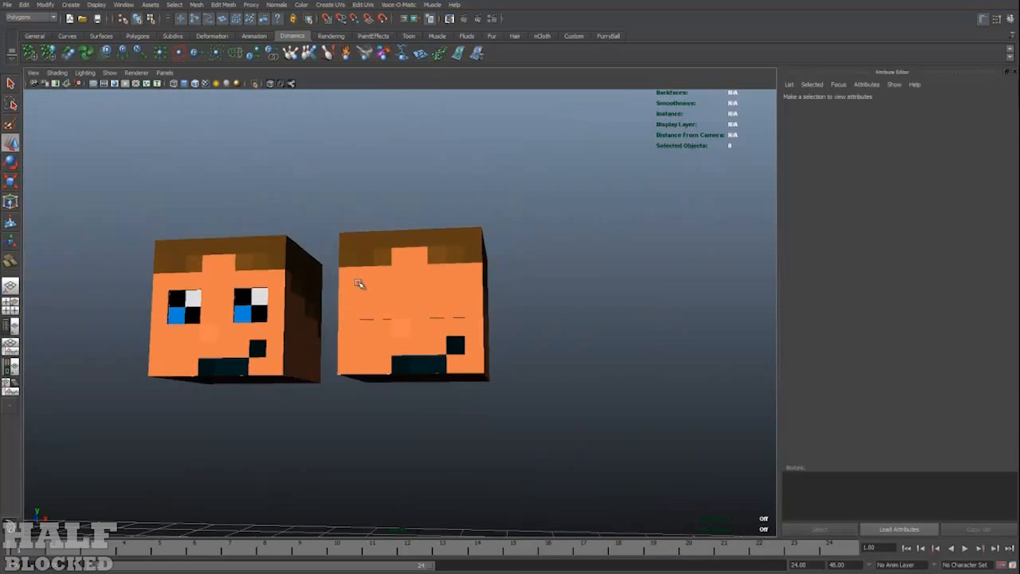
{"action": "left_click_drag", "start_coordinate": [360, 284], "coordinate": [484, 281], "text": "alt"}
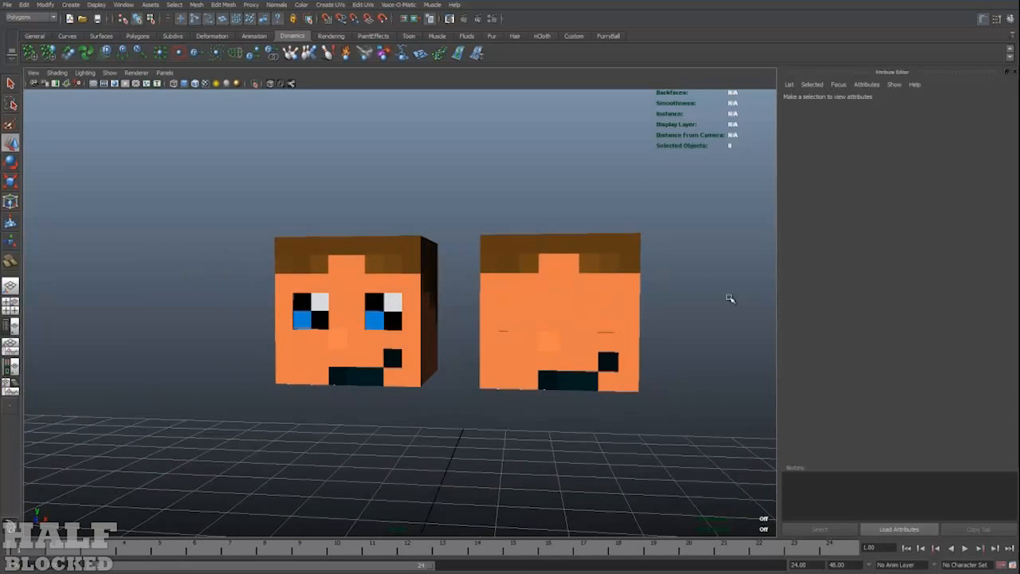
Step: Create a blend shape with the closed-eye copy as target and the original head as base, and delete the copy
{"action": "left_click", "coordinate": [565, 287]}
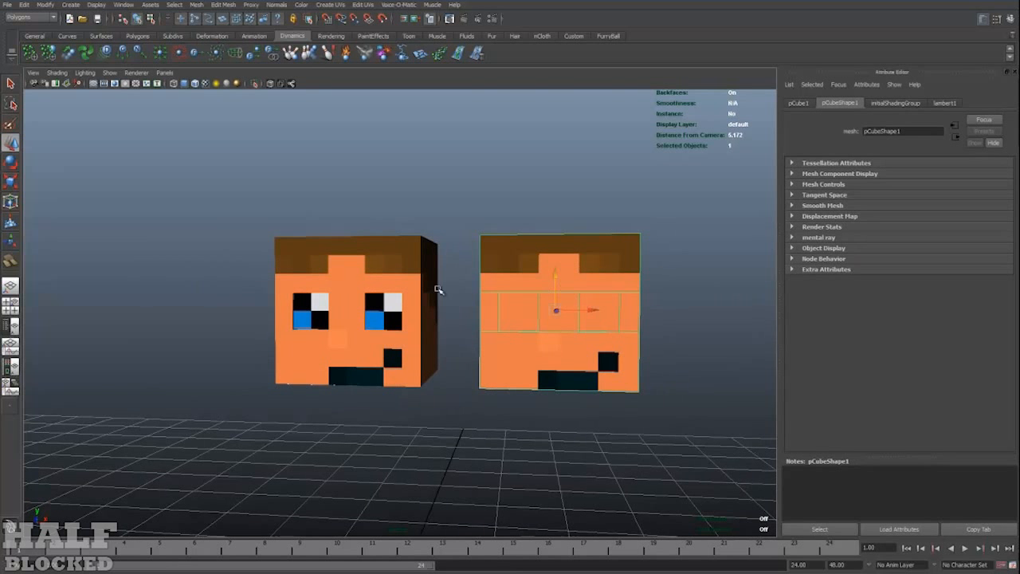
{"action": "left_click", "coordinate": [325, 279], "text": "shift"}
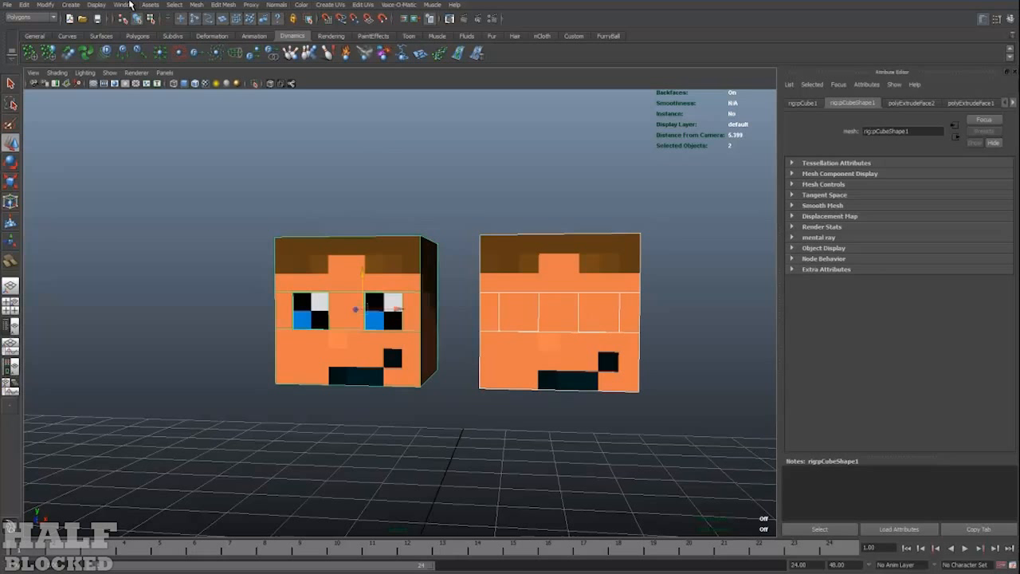
{"action": "left_click", "coordinate": [31, 17]}
{"action": "left_click", "coordinate": [33, 26]}
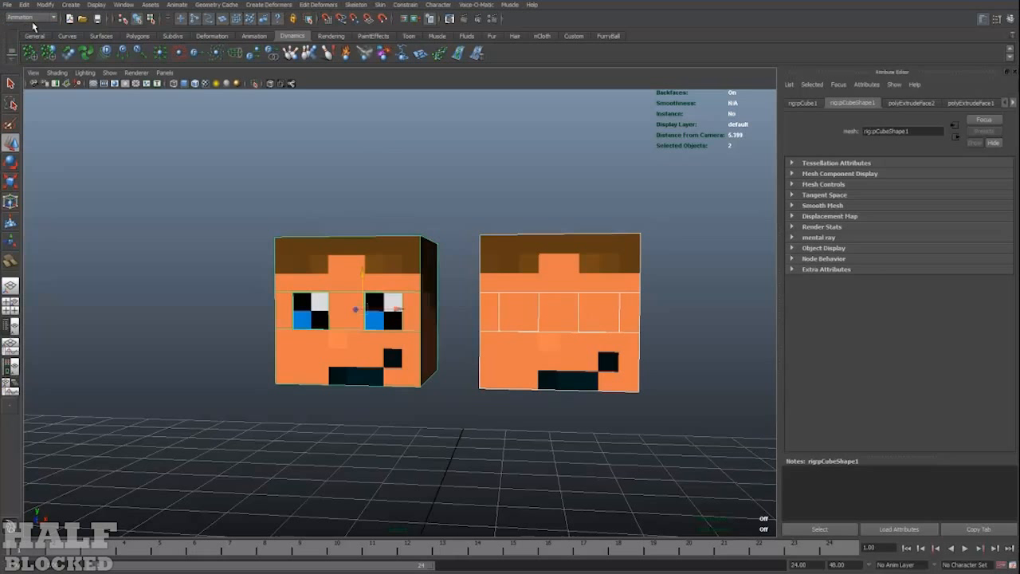
{"action": "left_click", "coordinate": [270, 4]}
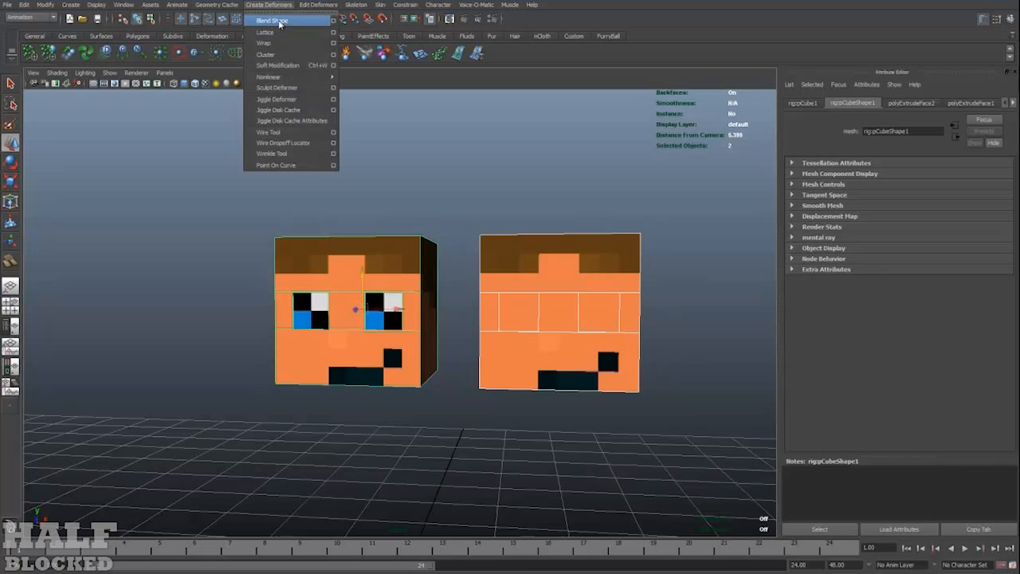
{"action": "left_click", "coordinate": [279, 21]}
{"action": "left_click", "coordinate": [582, 333]}
{"action": "key", "text": "Delete"}
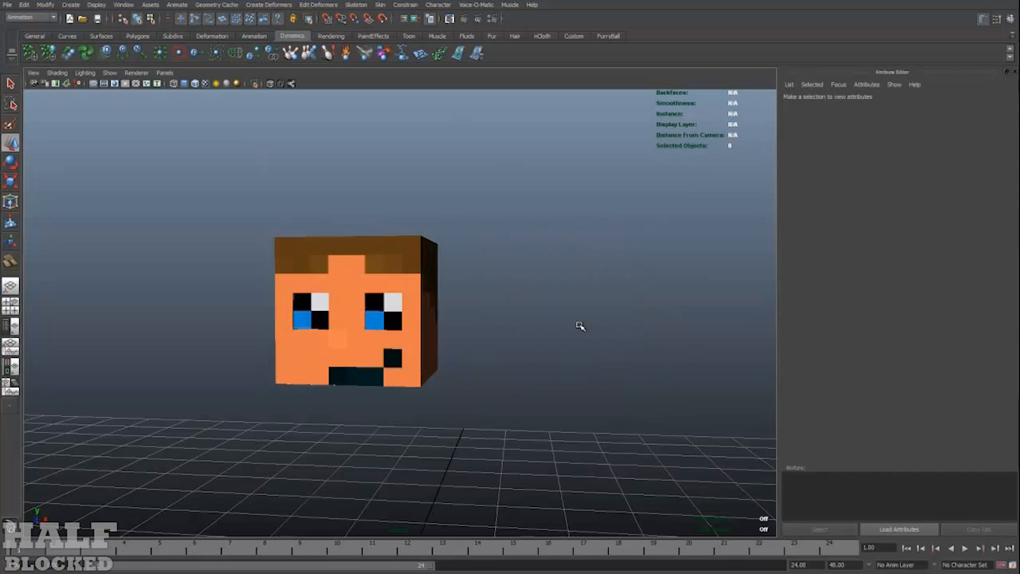
{"action": "left_click_drag", "start_coordinate": [316, 201], "coordinate": [390, 199], "text": "alt"}
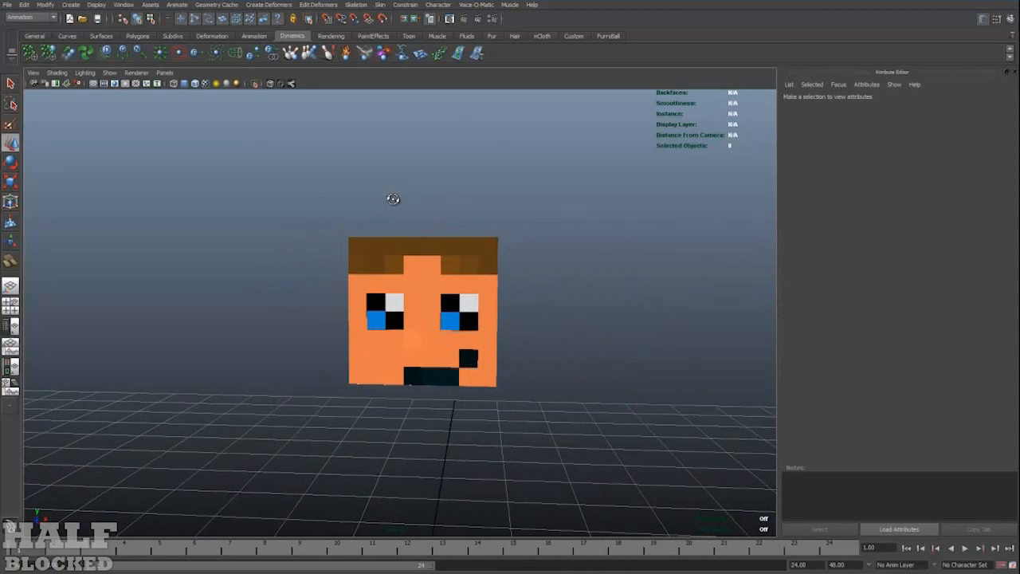
Step: Open the Blend Shape editor beside the head and test the pCube1 weight at 1, returning it to 0
{"action": "left_click", "coordinate": [126, 5]}
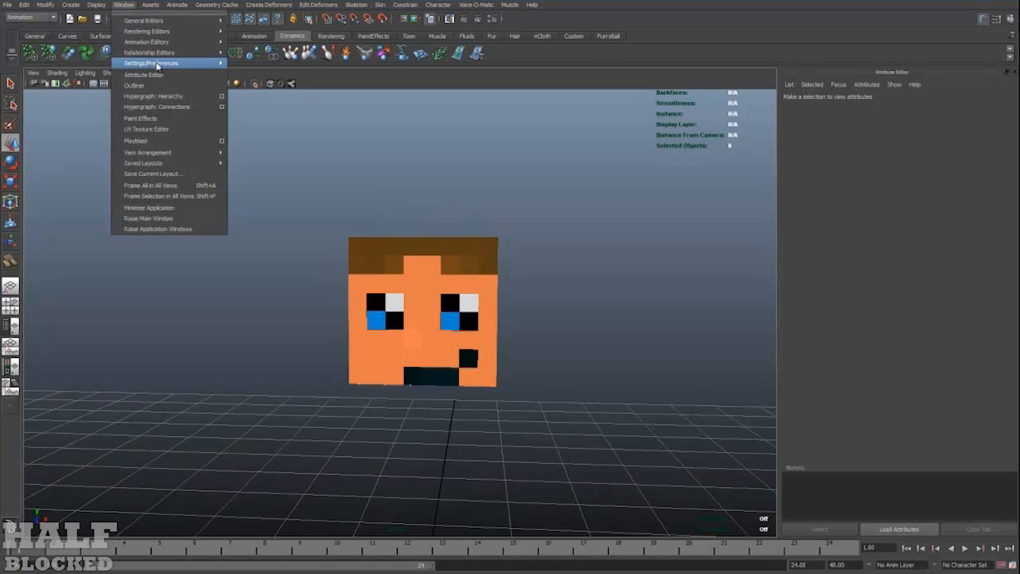
{"action": "mouse_move", "coordinate": [140, 43]}
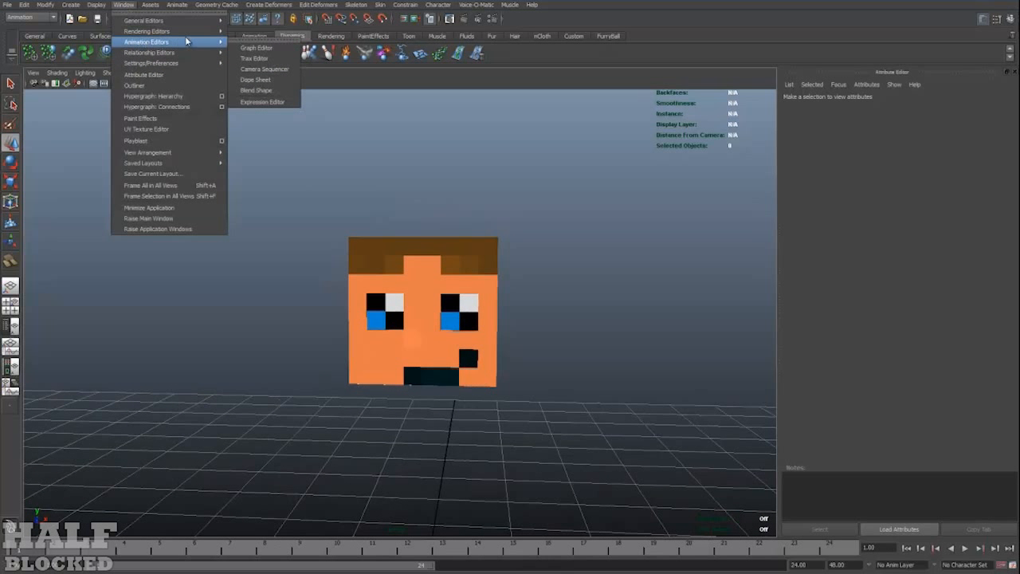
{"action": "left_click", "coordinate": [255, 90]}
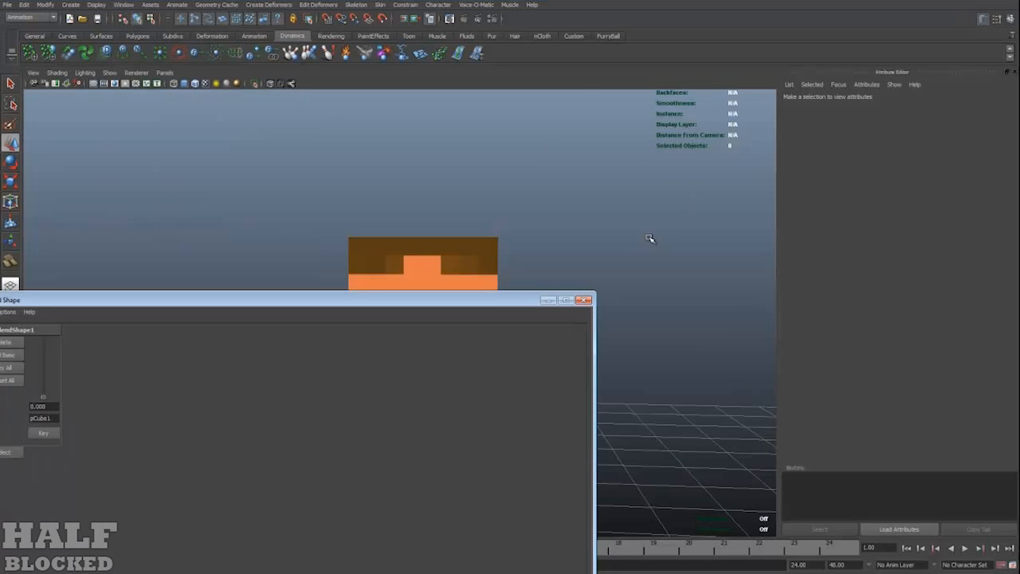
{"action": "left_click_drag", "start_coordinate": [252, 312], "coordinate": [866, 221]}
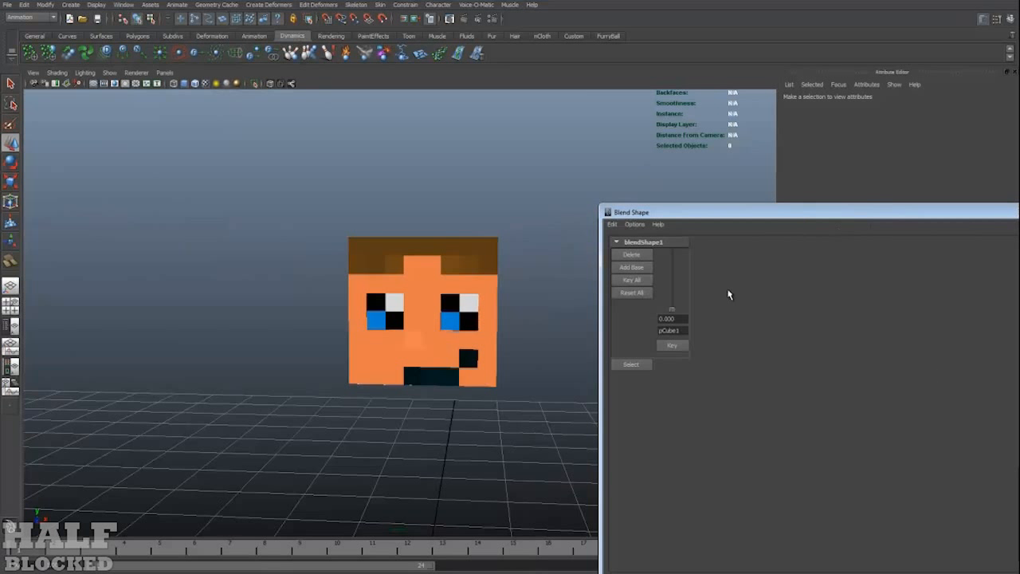
{"action": "left_click_drag", "start_coordinate": [672, 311], "coordinate": [672, 252]}
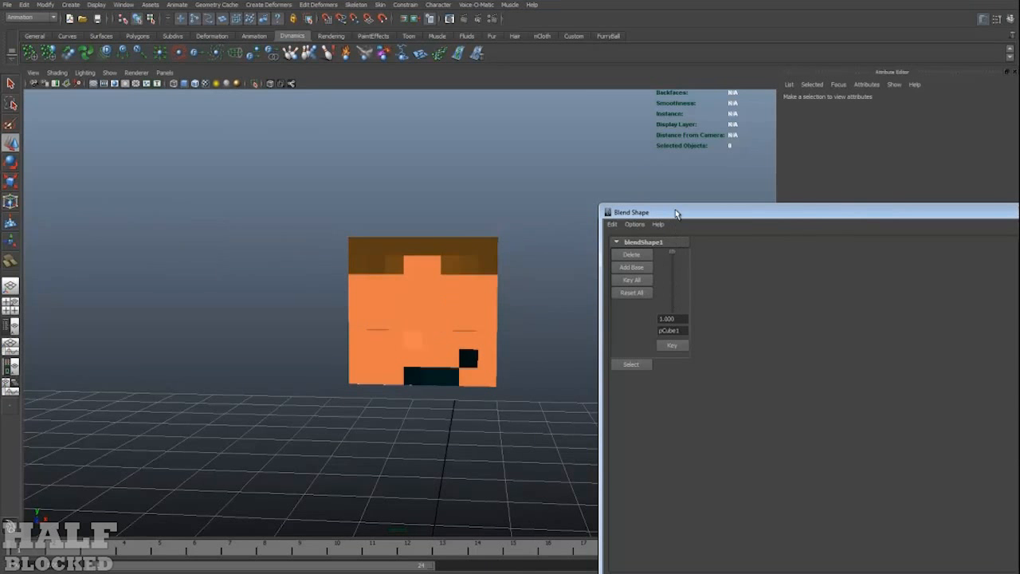
{"action": "left_click_drag", "start_coordinate": [674, 206], "coordinate": [647, 361]}
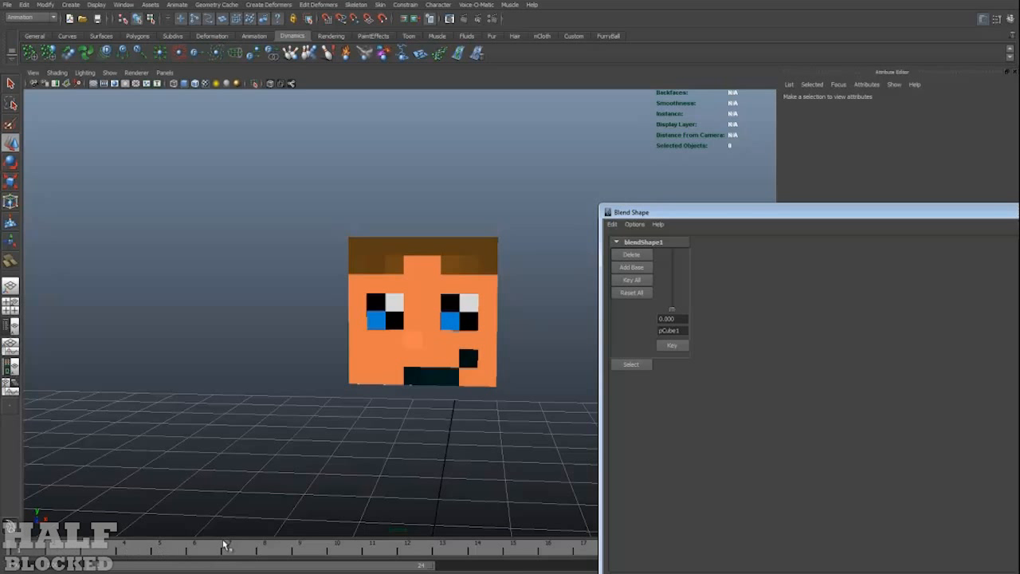
{"action": "mouse_move", "coordinate": [43, 555]}
{"action": "left_mouse_down"}
{"action": "mouse_move", "coordinate": [517, 548]}
{"action": "mouse_move", "coordinate": [28, 548]}
{"action": "mouse_move", "coordinate": [284, 557]}
{"action": "left_mouse_up"}
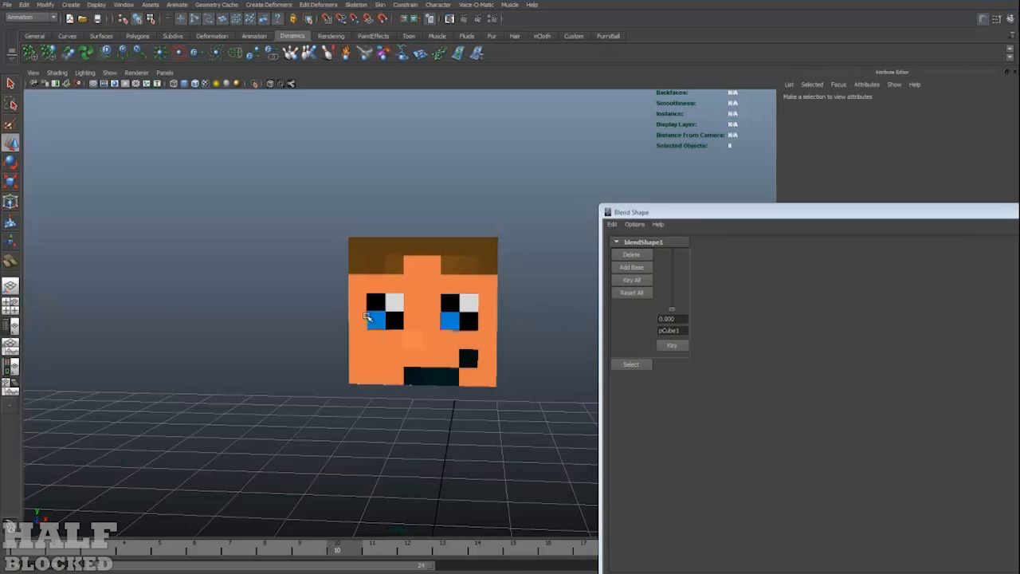
{"action": "left_click_drag", "start_coordinate": [672, 313], "coordinate": [656, 340]}
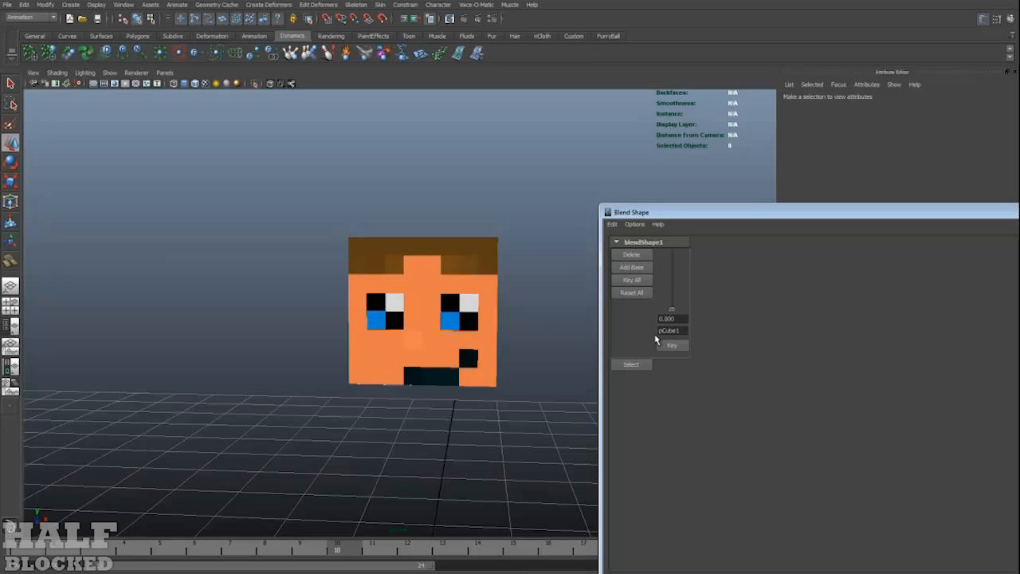
{"action": "left_click", "coordinate": [643, 242]}
{"action": "left_click", "coordinate": [644, 243]}
Step: Key the pCube1 blend shape weight at 0 on frame 5 with the blend shape node selected, keeping the head in view
{"action": "left_click", "coordinate": [163, 550]}
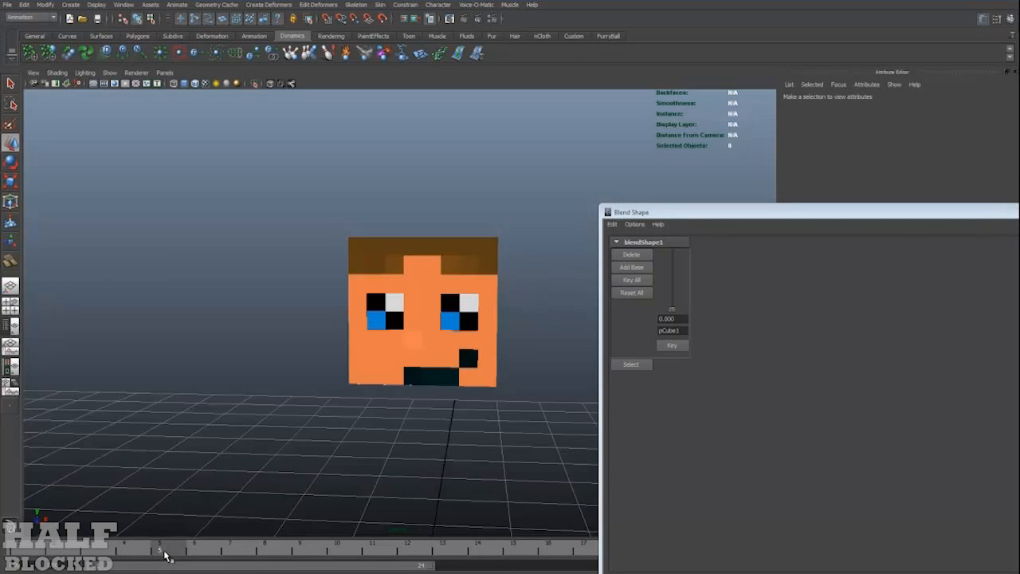
{"action": "left_click", "coordinate": [631, 365]}
{"action": "left_click_drag", "start_coordinate": [821, 220], "coordinate": [705, 232]}
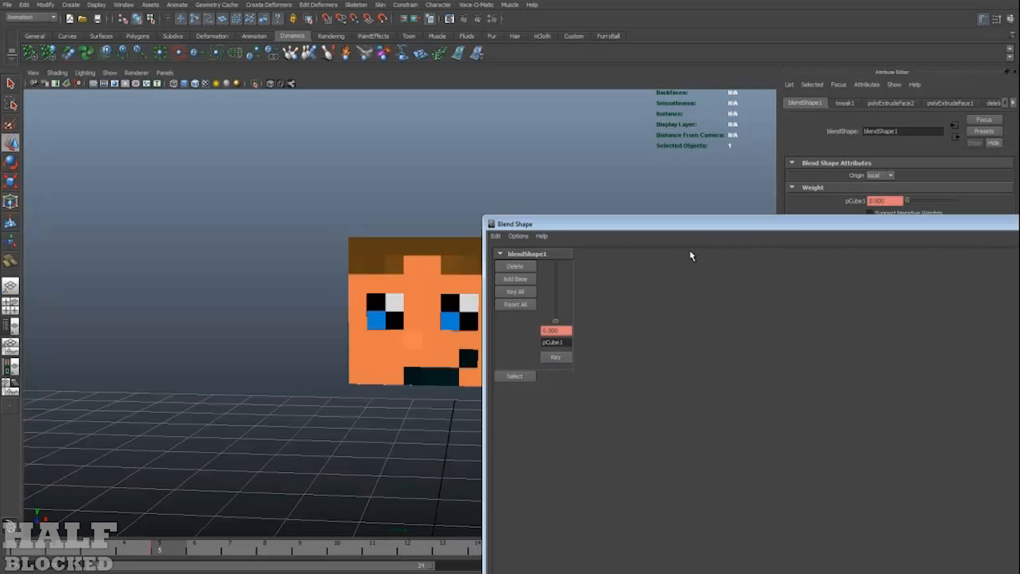
{"action": "left_click_drag", "start_coordinate": [712, 223], "coordinate": [804, 221]}
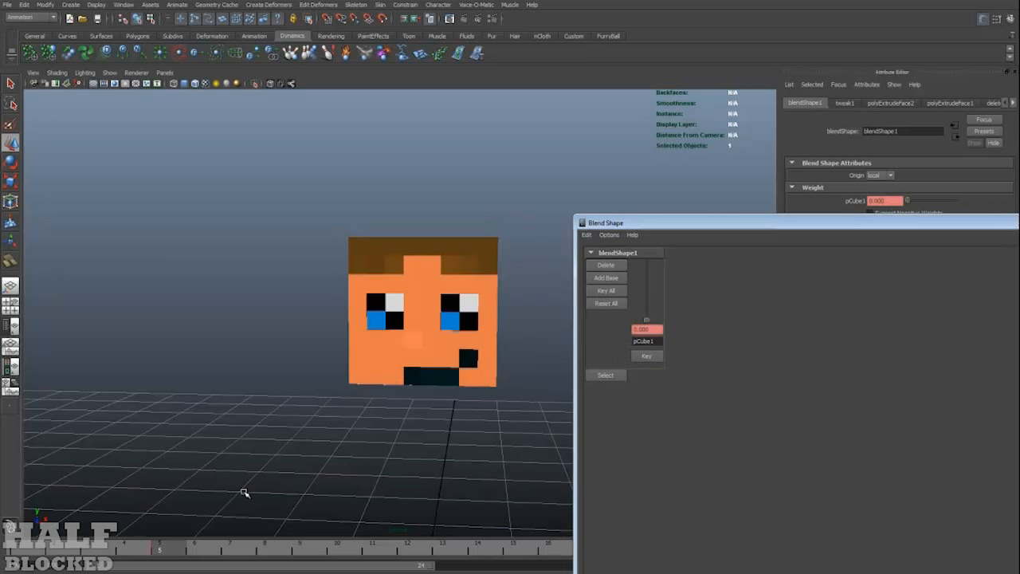
Step: Key the pCube1 blend shape weight at 1 on frame 7 and at 0 on frame 9 to complete the blink
{"action": "mouse_move", "coordinate": [165, 556]}
{"action": "left_mouse_down"}
{"action": "mouse_move", "coordinate": [295, 549]}
{"action": "mouse_move", "coordinate": [231, 548]}
{"action": "left_mouse_up"}
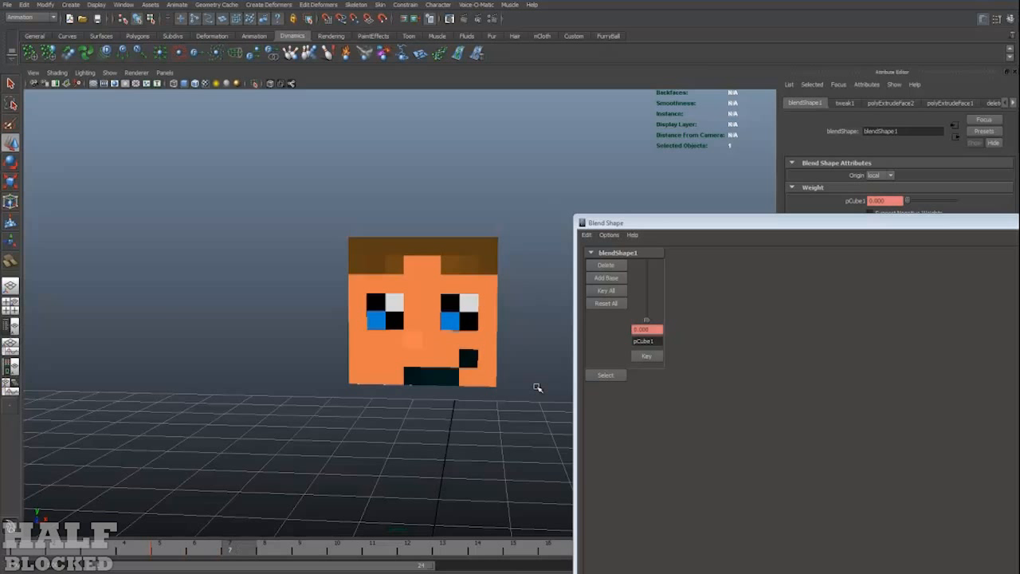
{"action": "left_click_drag", "start_coordinate": [656, 321], "coordinate": [646, 261]}
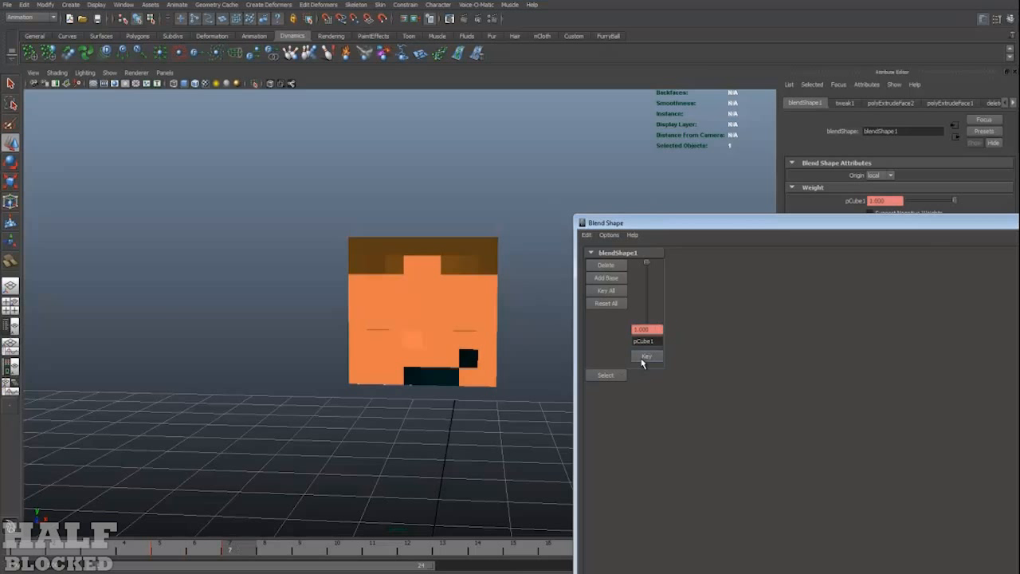
{"action": "left_click", "coordinate": [310, 556]}
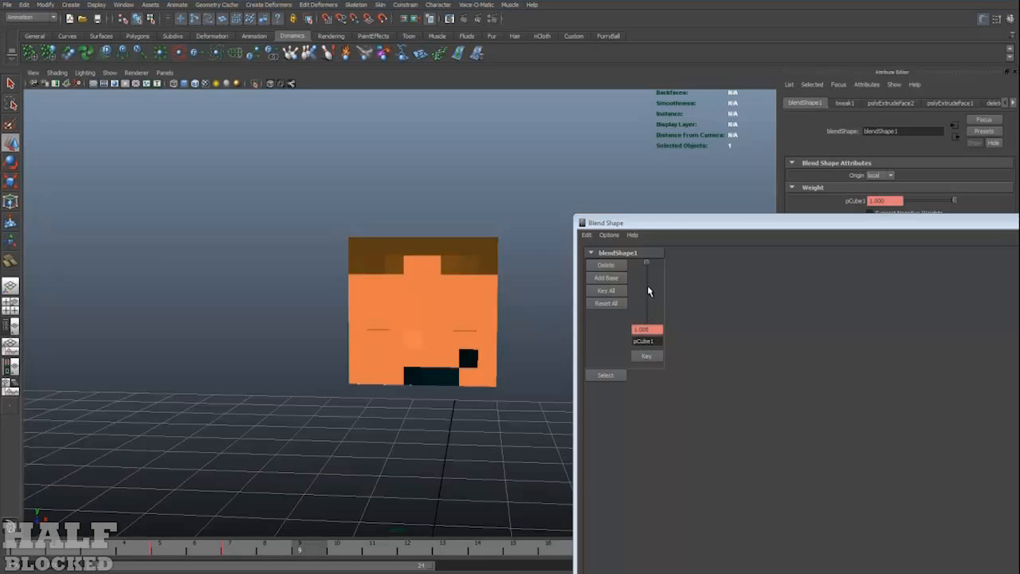
{"action": "left_click", "coordinate": [647, 262]}
{"action": "left_click_drag", "start_coordinate": [647, 264], "coordinate": [636, 366]}
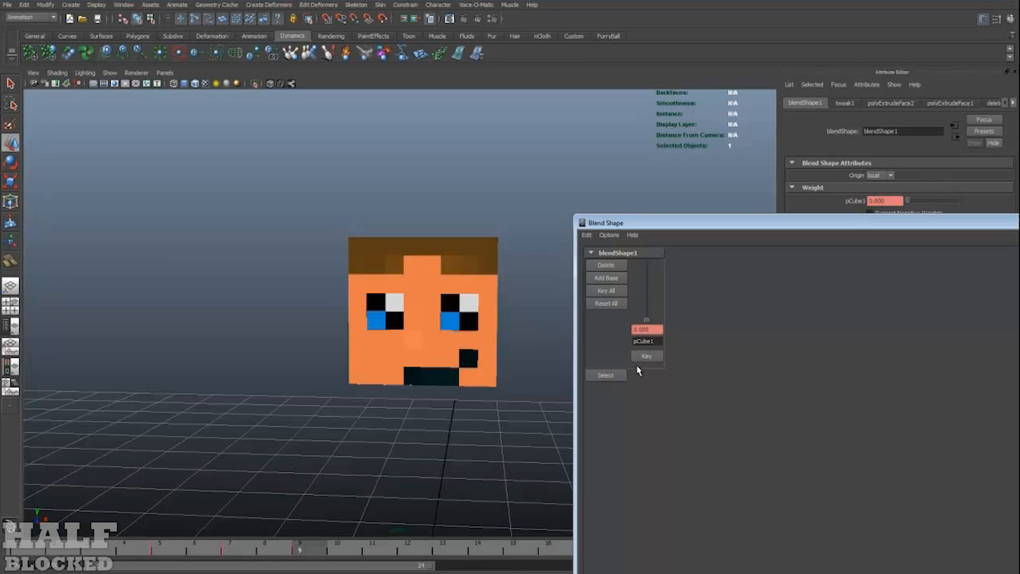
Step: Close the Blend Shape editor with the timeline at frame 10, and play the animation to check the blink
{"action": "left_click_drag", "start_coordinate": [311, 550], "coordinate": [341, 545]}
{"action": "left_click_drag", "start_coordinate": [894, 224], "coordinate": [571, 228]}
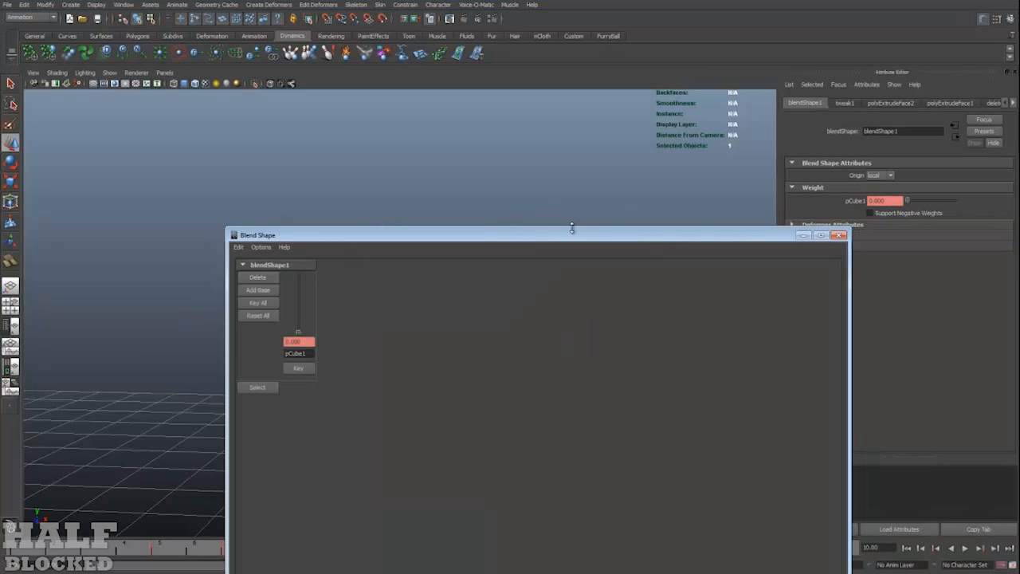
{"action": "left_click", "coordinate": [838, 235]}
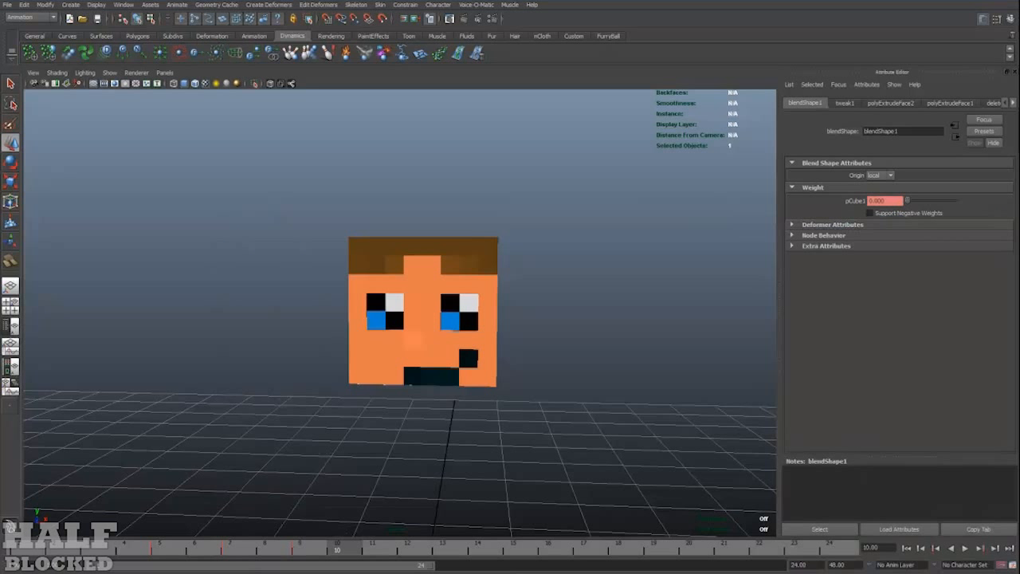
{"action": "left_click", "coordinate": [966, 549]}
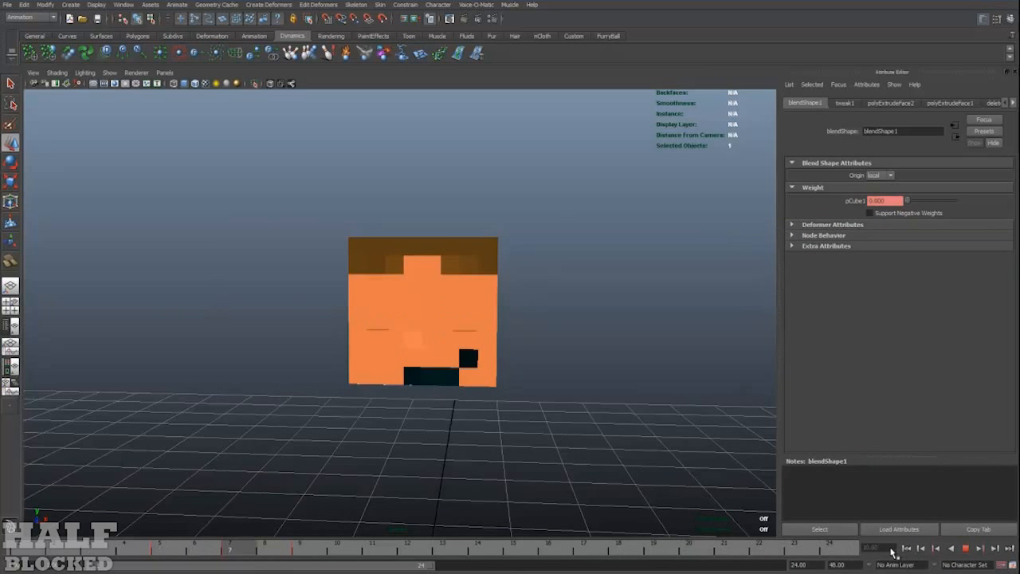